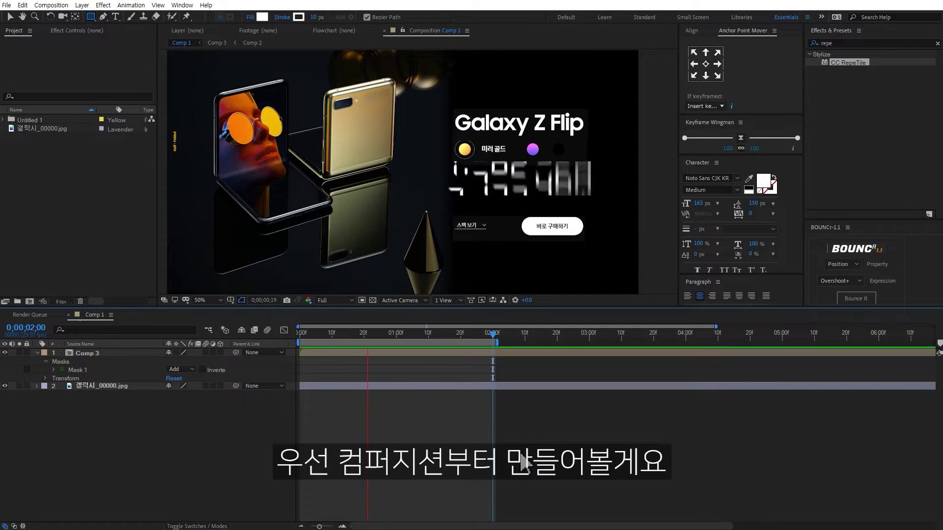
- Create a new composition with the HDTV 1080 29.97 preset and a duration of 10 seconds
right_click(88, 204)
click(110, 208)
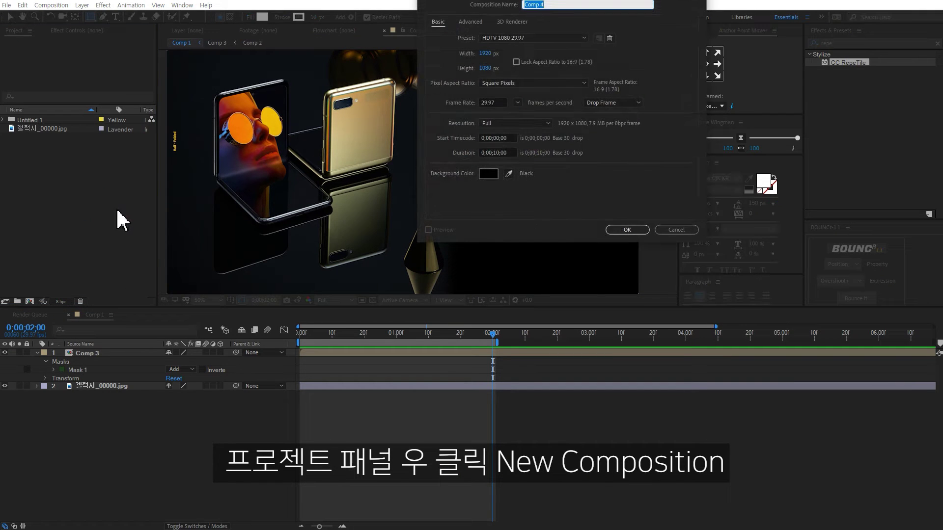
click(542, 38)
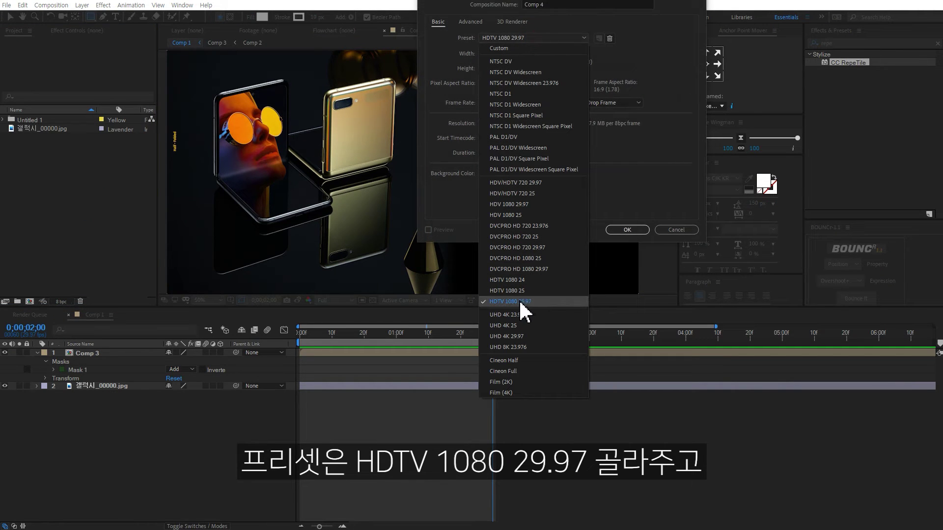
click(534, 302)
click(507, 152)
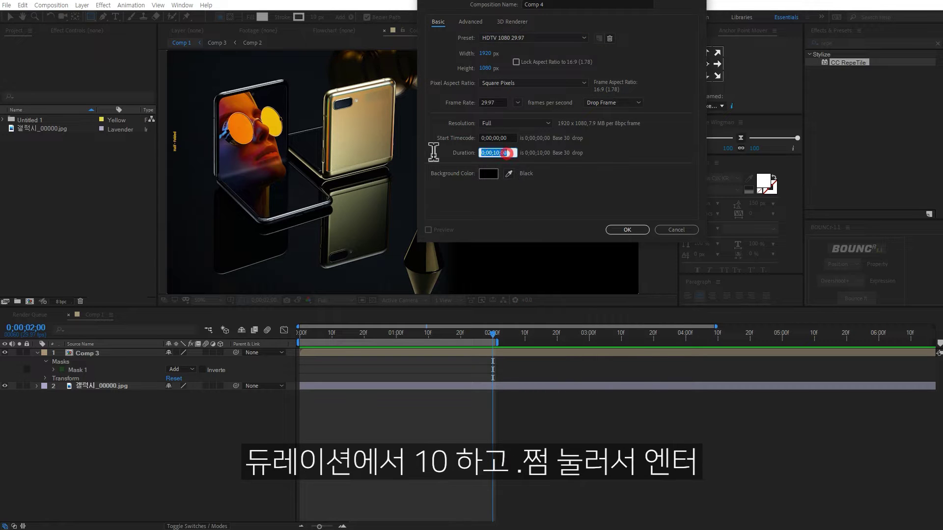
text(10.)
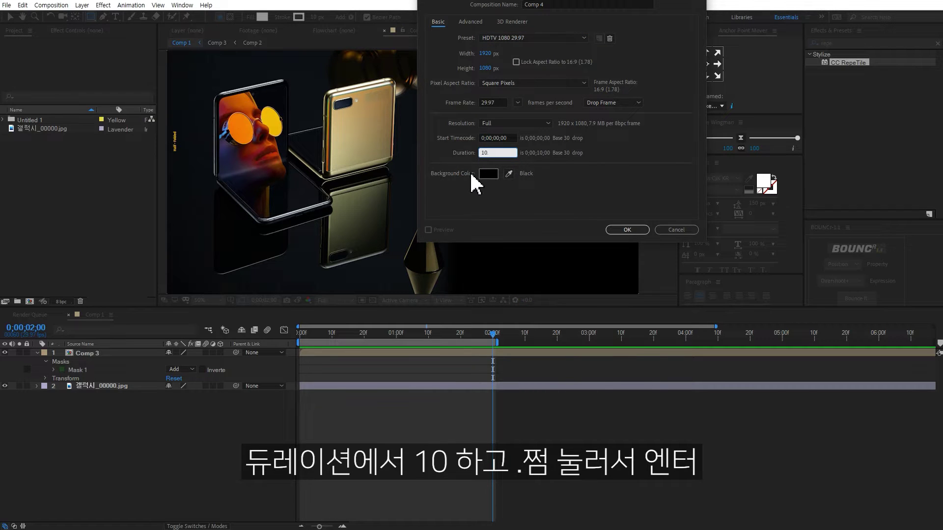
key(Return)
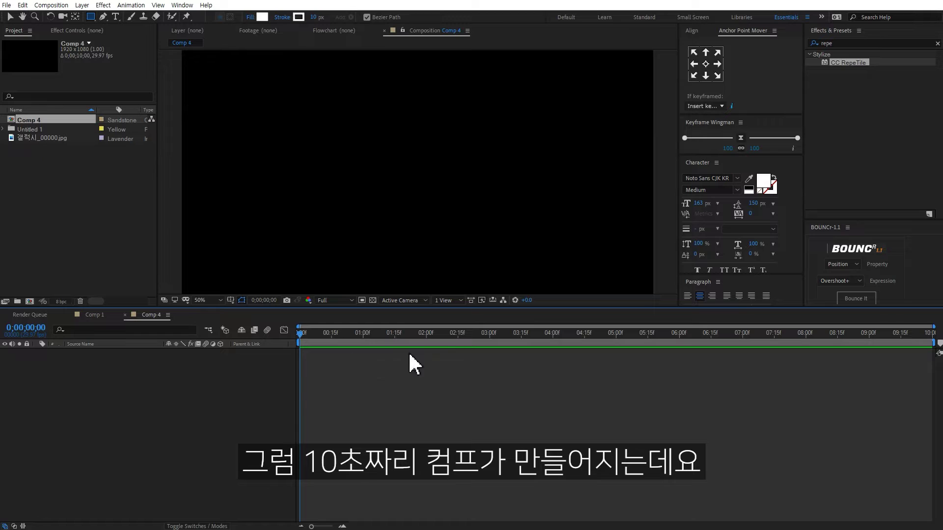
- Add the image 갤럭시_00000.jpg to the new composition as a layer
drag(44, 138, 293, 374)
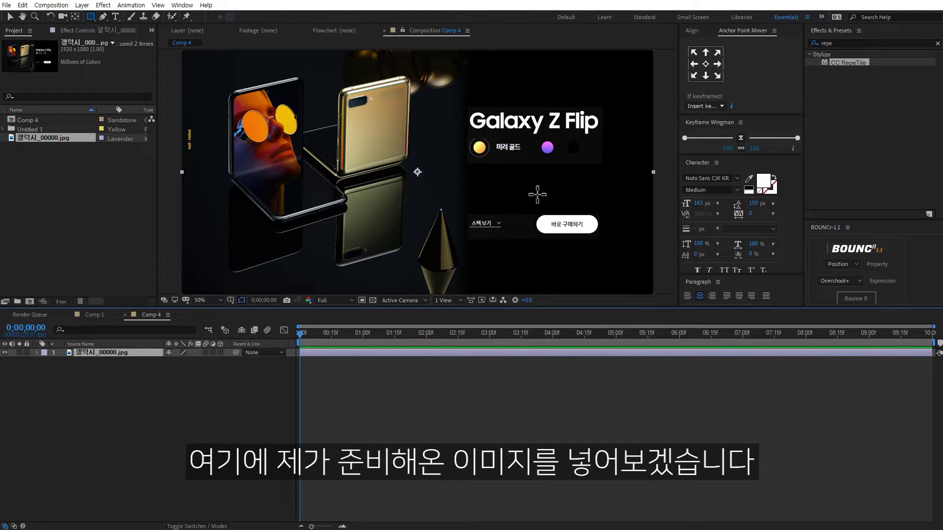
click(10, 17)
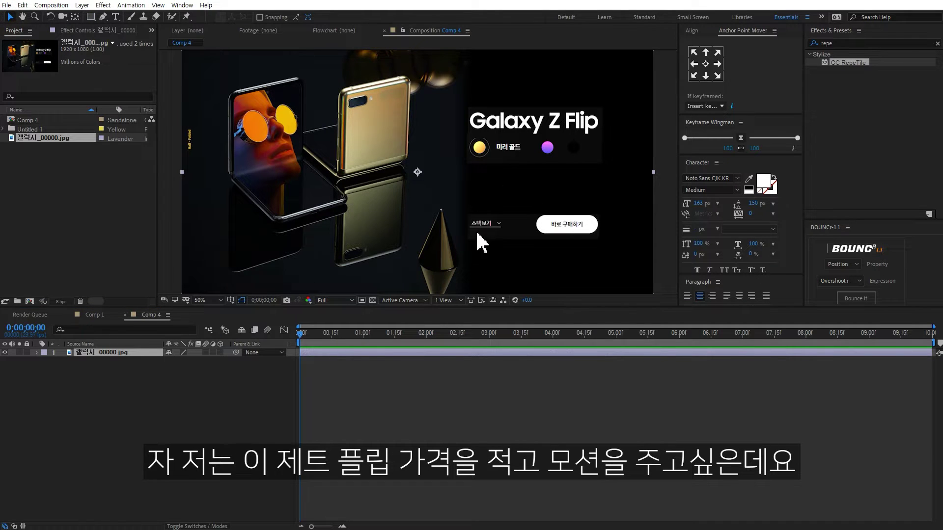
- Add a text layer reading 1,650,000 and place it in the empty space below the product's colour options
right_click(131, 401)
mouse_move(166, 404)
click(289, 419)
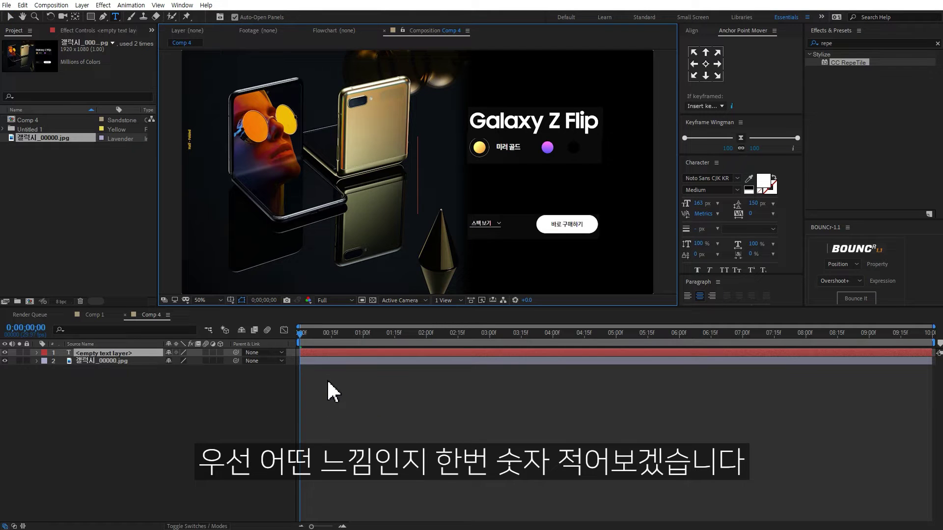
text(1,650,000)
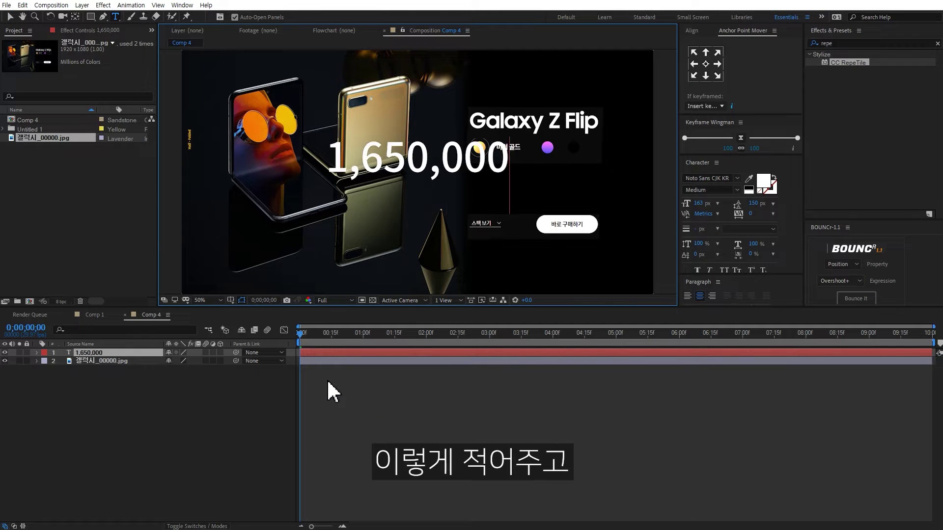
click(9, 16)
drag(479, 179, 587, 187)
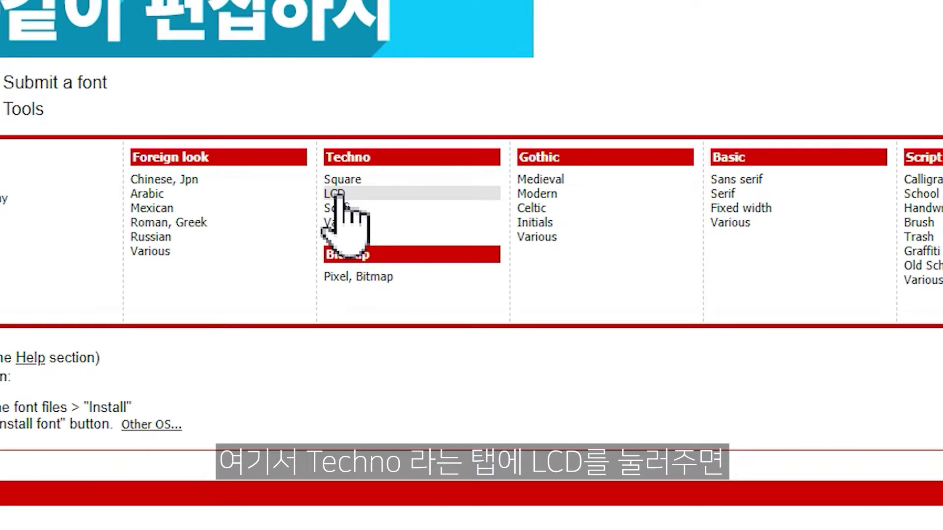
- On dafont.com, open the LCD category under Techno and browse its digital-style fonts
click(337, 193)
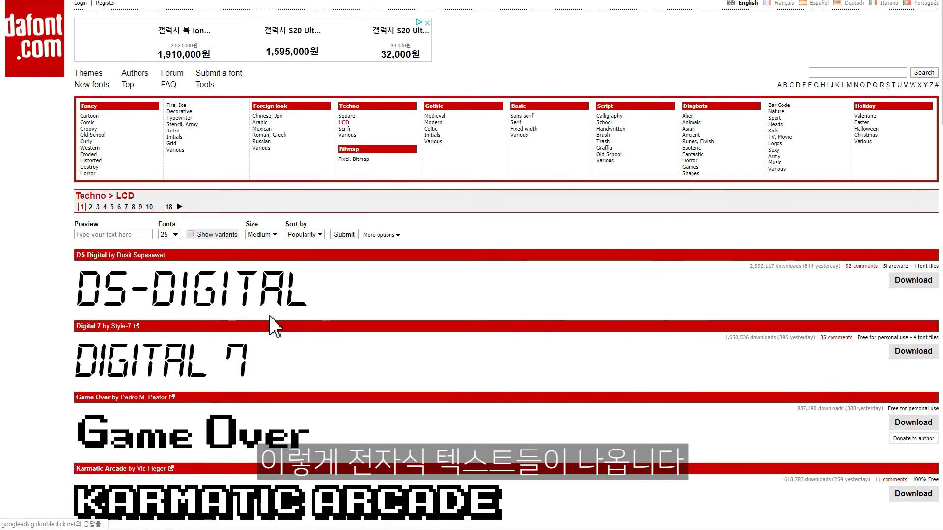
scroll(270, 320, down, 4)
scroll(291, 283, down, 16)
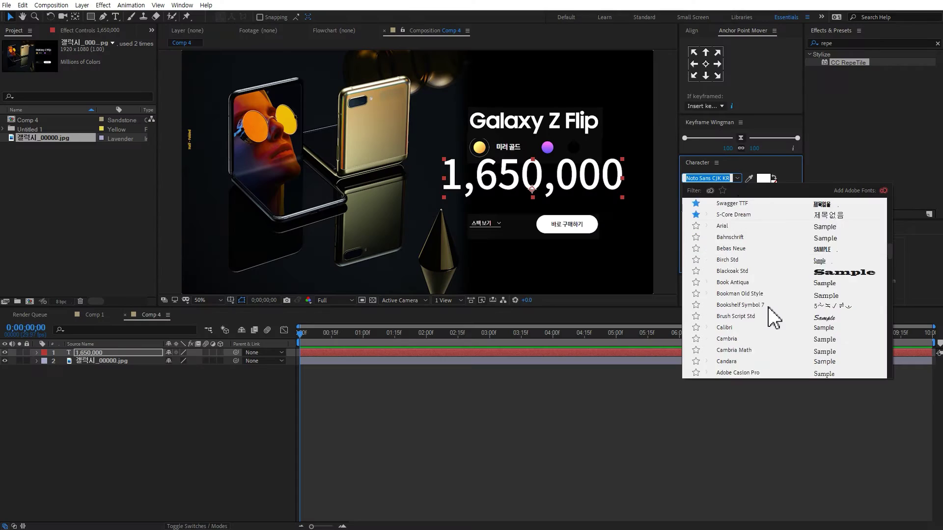
- Set the price text's font to DS-Digital and nudge the text slightly to the right
scroll(768, 316, up, 10)
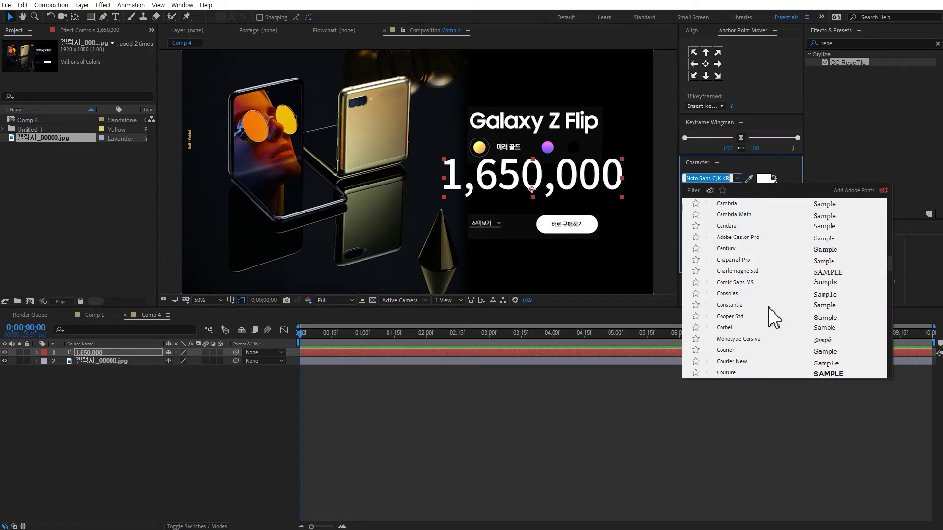
click(734, 271)
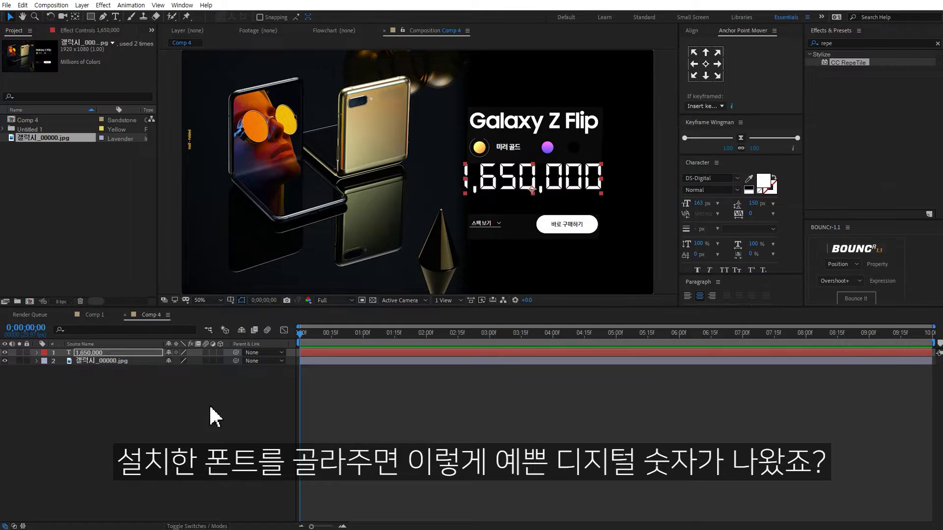
click(184, 432)
drag(581, 187, 585, 187)
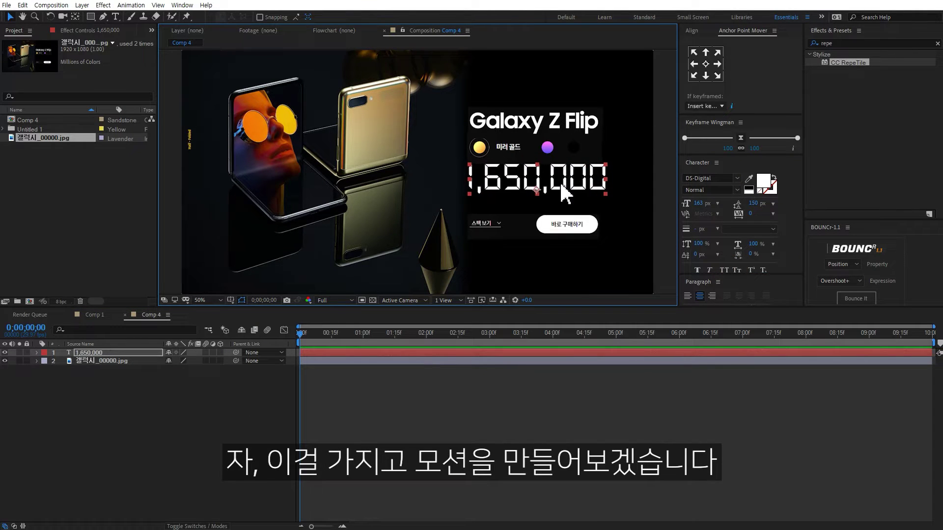
click(228, 441)
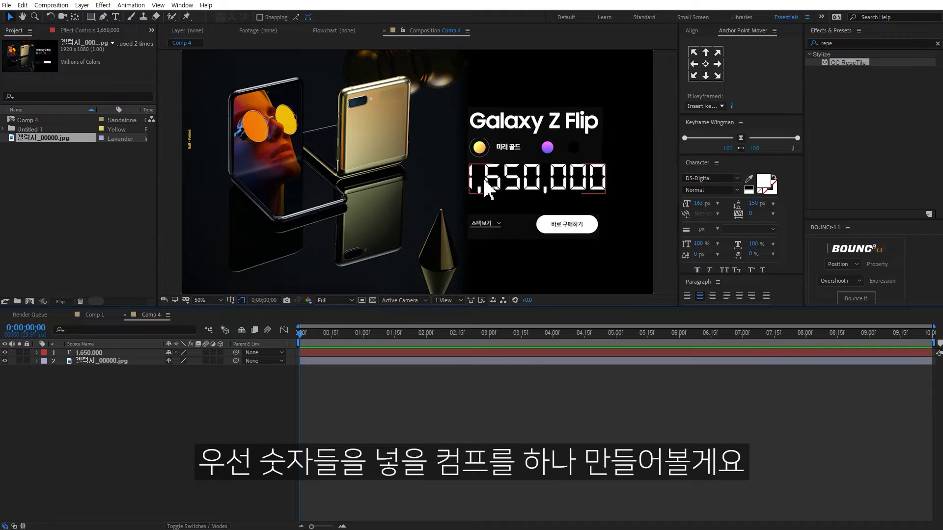
- Create a tall, narrow composition 150 px wide and 1500 px high for the digits
click(89, 219)
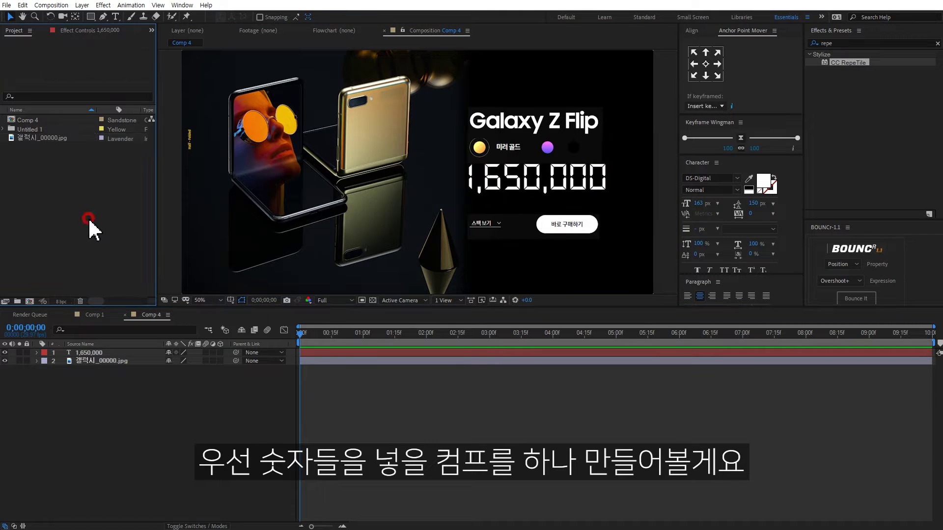
right_click(72, 221)
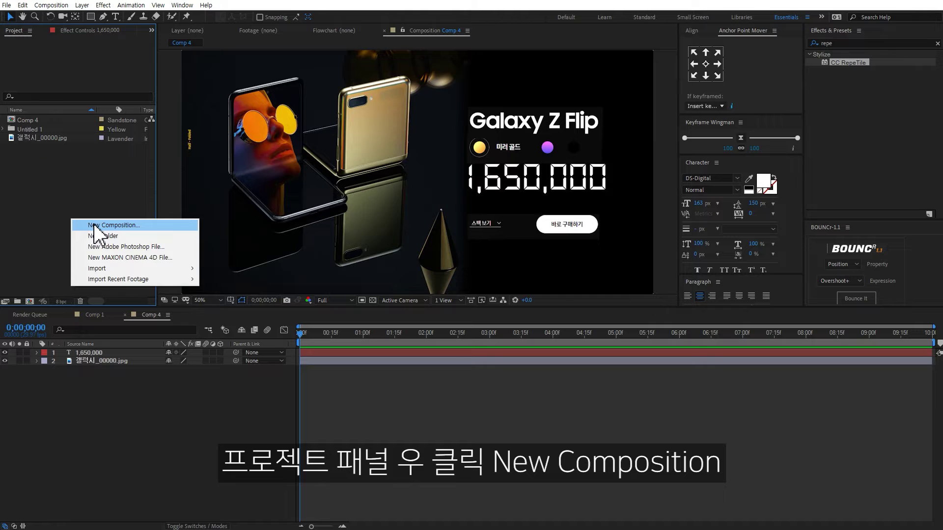
click(95, 225)
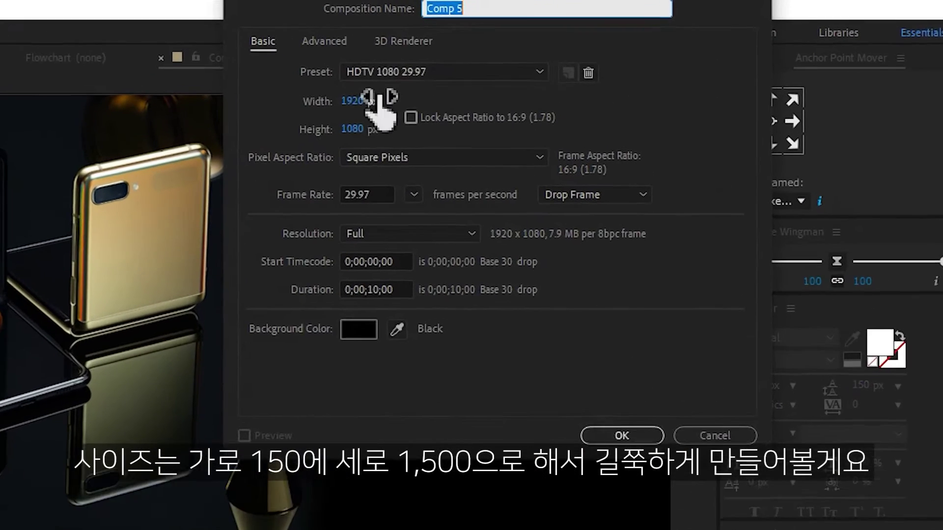
click(457, 69)
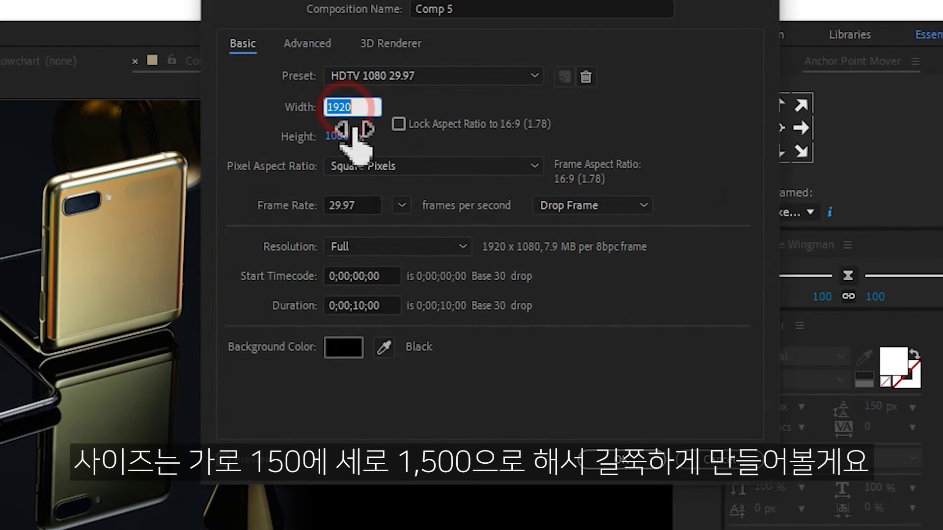
text(150)
click(338, 136)
text(1500)
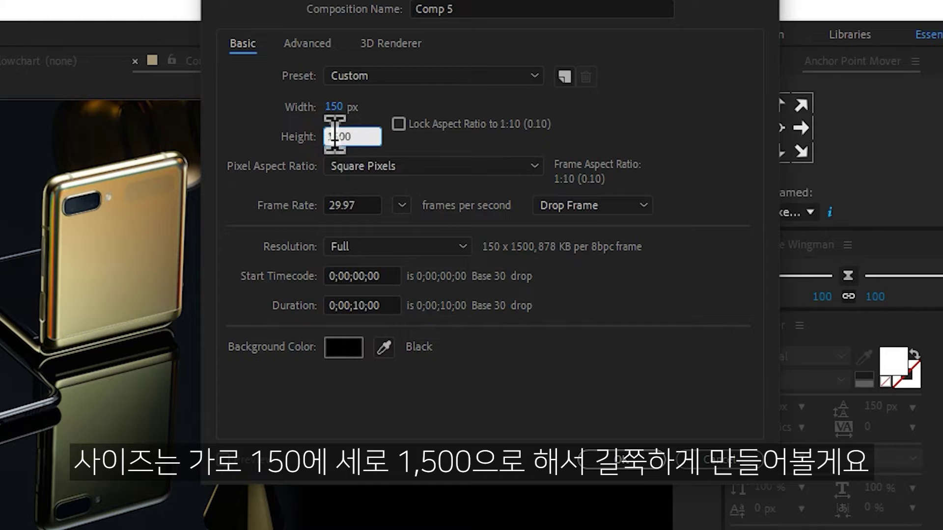
click(646, 456)
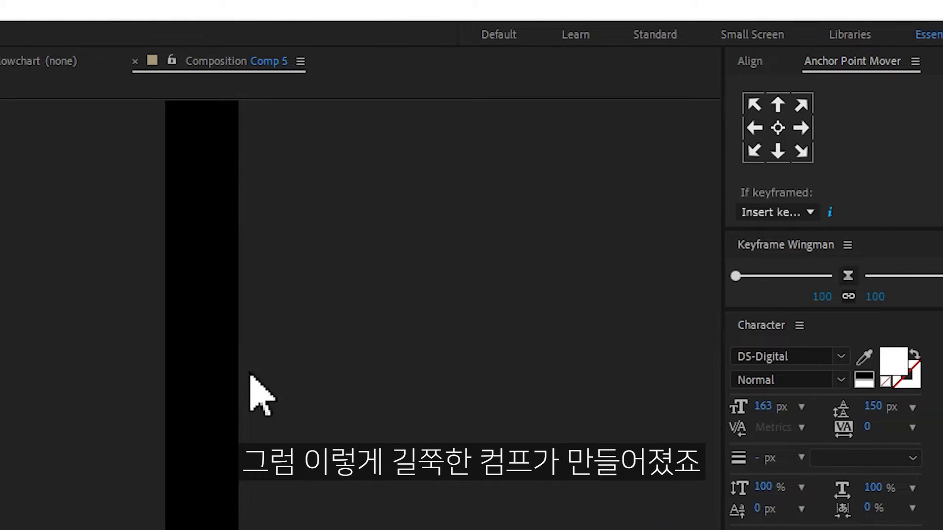
- Add a text layer listing the digits 0 to 9 vertically, one digit per line
scroll(200, 473, down, 2)
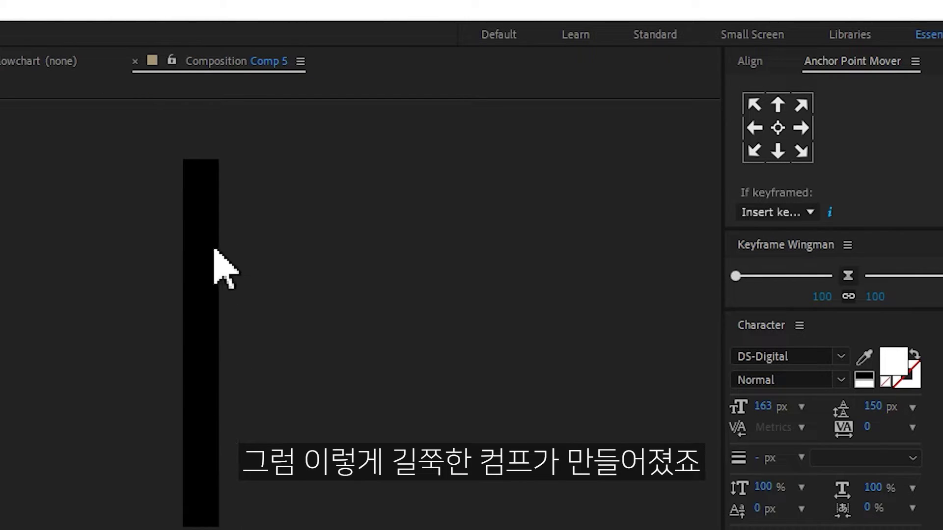
right_click(163, 393)
mouse_move(191, 399)
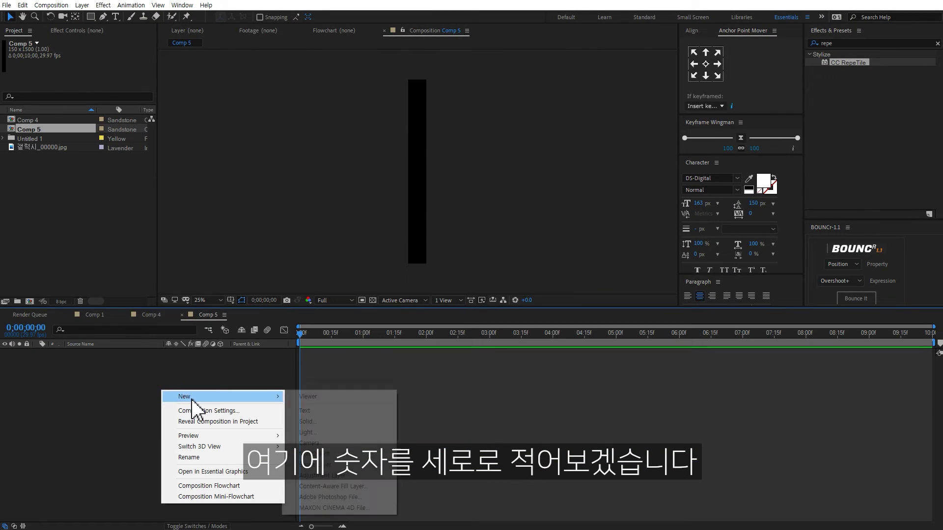
click(326, 411)
text(0)
key(Return)
text(1)
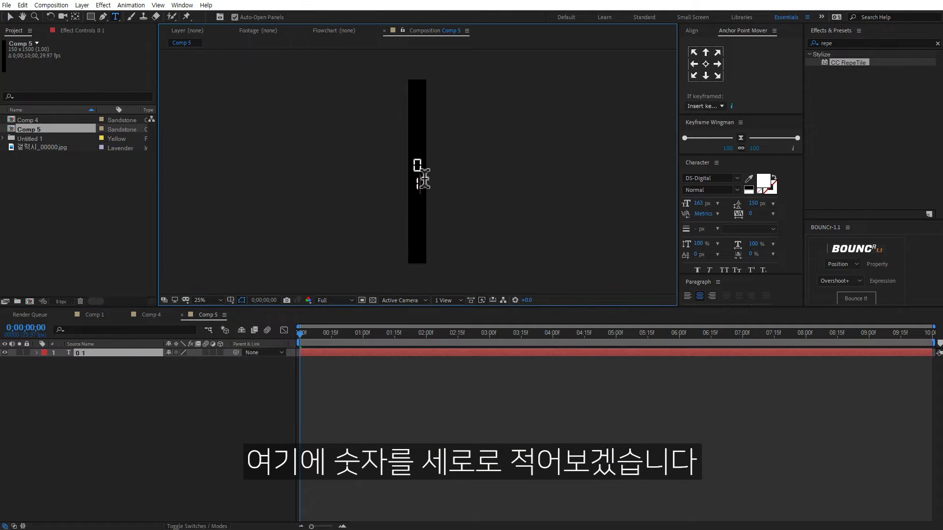
key(Return)
text(2)
key(Return)
text(3)
key(Return)
text(4 5 6 7 8 9)
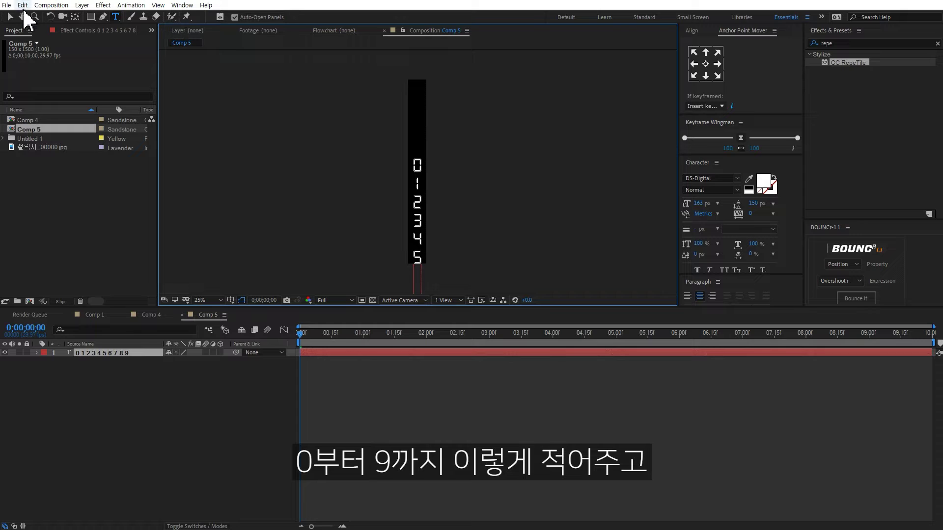
- Move the digit column up so all digits from 0 to 9 fit inside the tall composition
click(10, 17)
drag(415, 185, 421, 118)
click(245, 427)
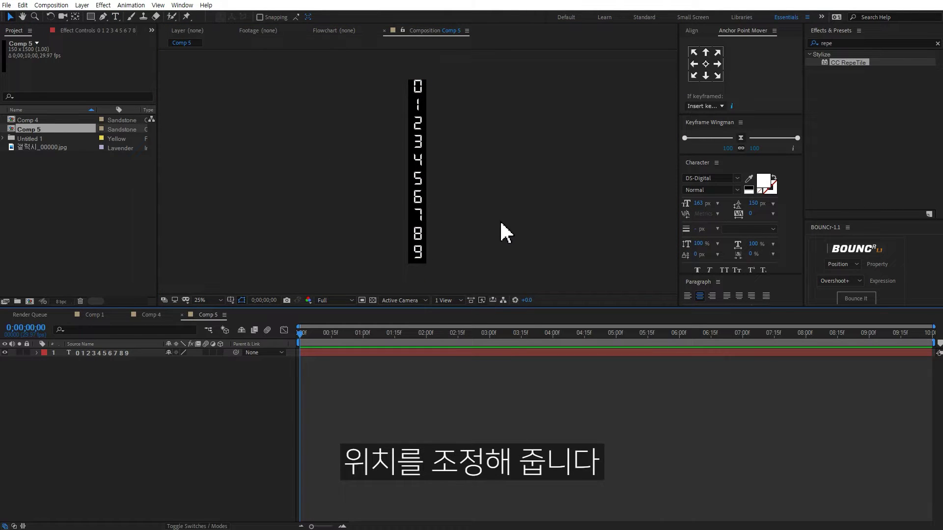
- Inspect the gaps above the 0 and below the 9, and fine-tune the digit column's line spacing
scroll(423, 159, up, 2)
click(449, 106)
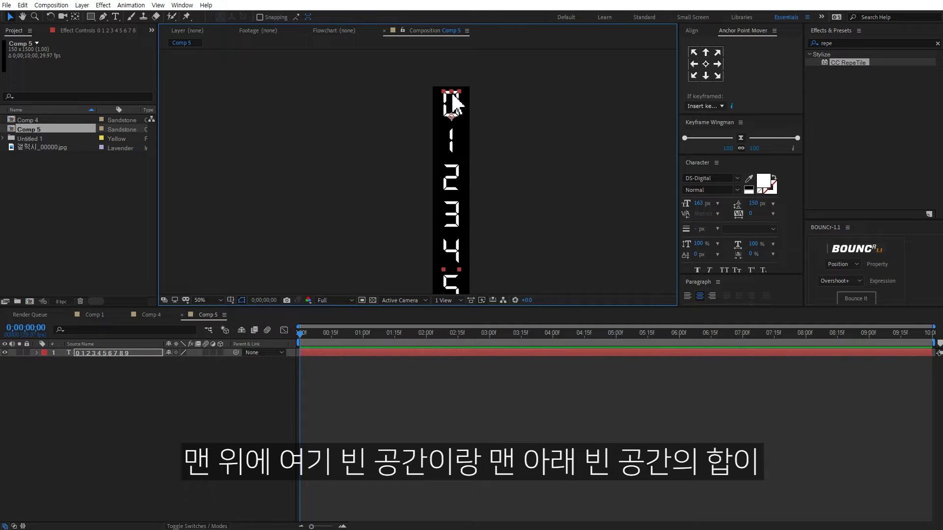
drag(484, 191, 507, 89)
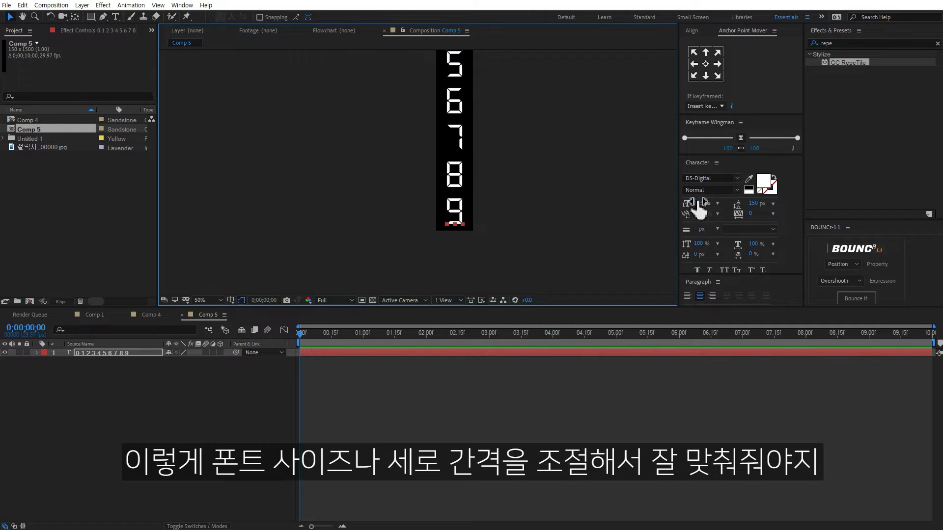
drag(700, 211, 756, 202)
scroll(506, 195, up, 3)
scroll(513, 221, up, 5)
click(516, 174)
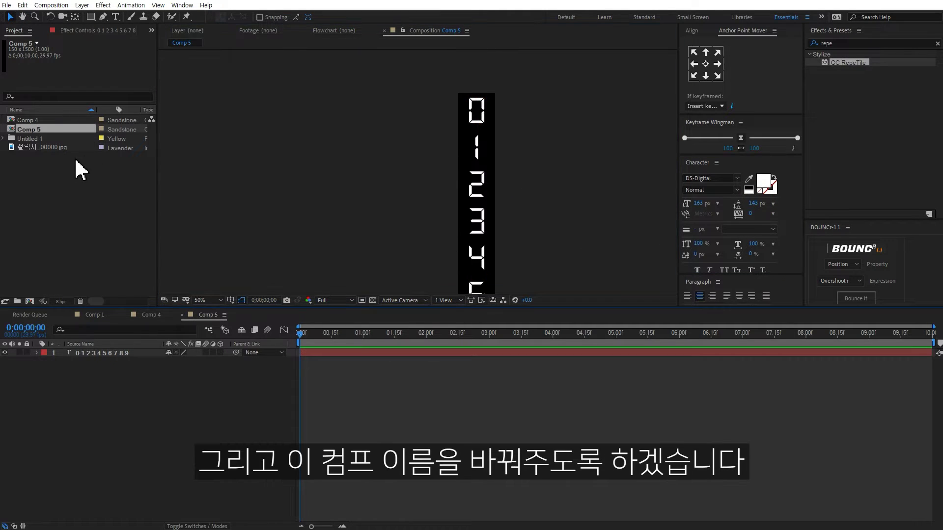
- Rename the digit composition Comp 5 as 숫자
click(28, 129)
key(Return)
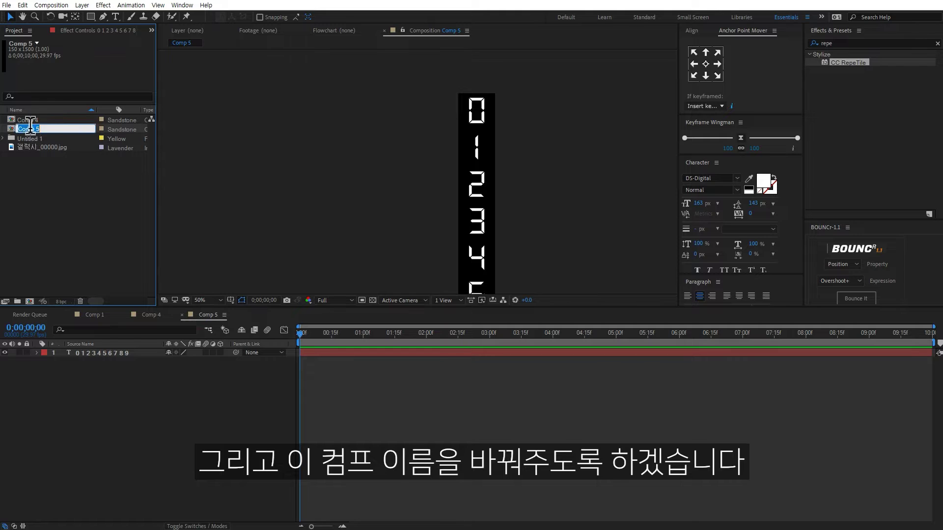
text(tntwk)
key(Return)
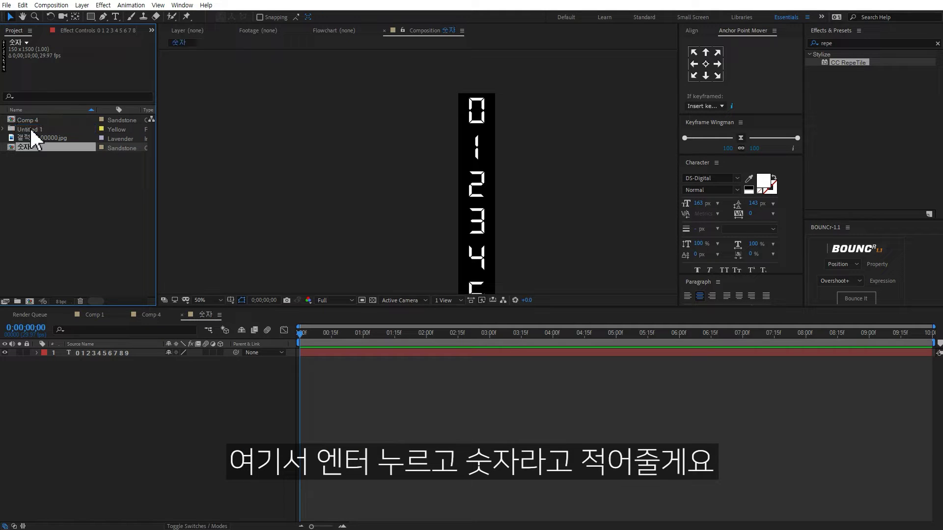
click(87, 208)
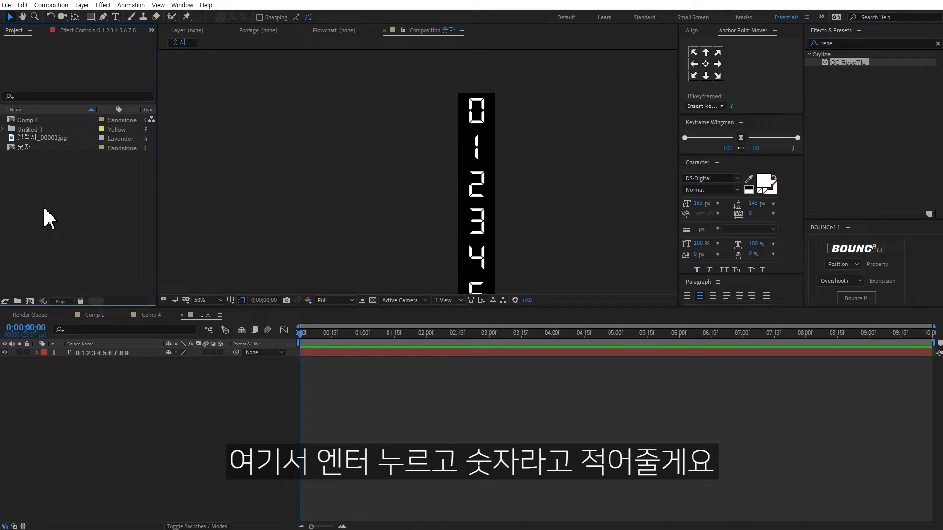
- Create a new composition with the HDTV 1080 29.97 preset and add the 숫자 composition to it as a layer
click(29, 300)
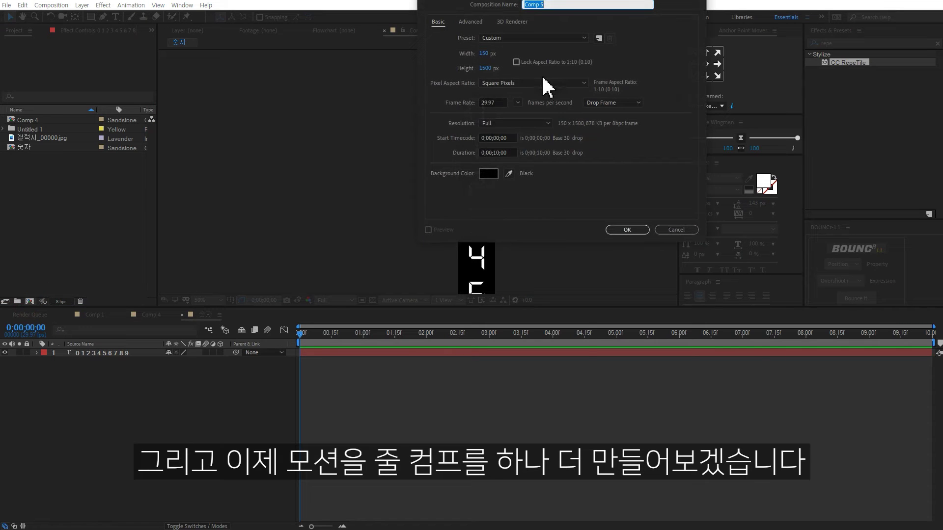
click(537, 38)
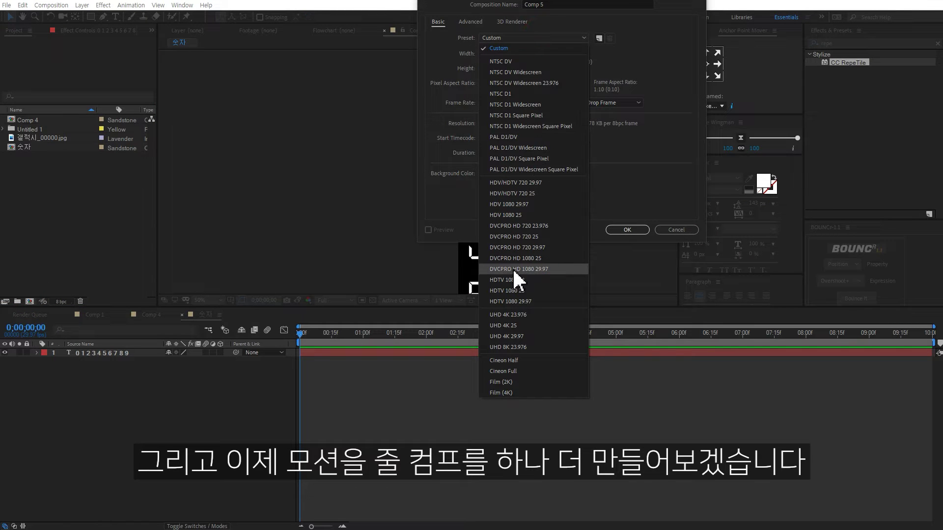
click(510, 298)
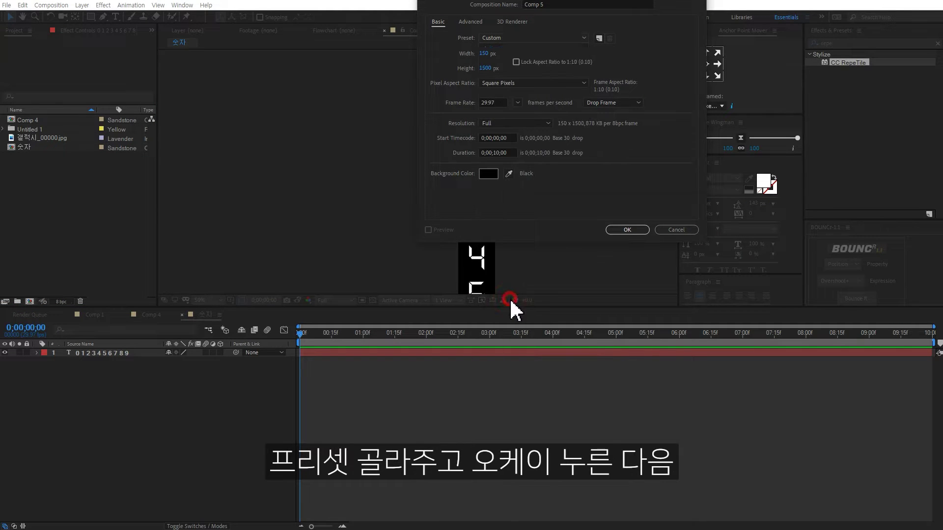
click(632, 229)
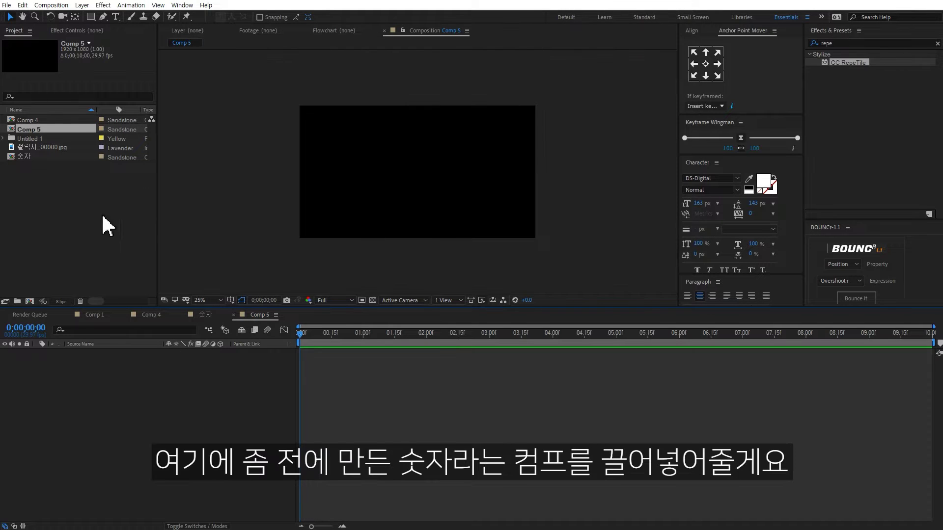
drag(29, 158, 229, 435)
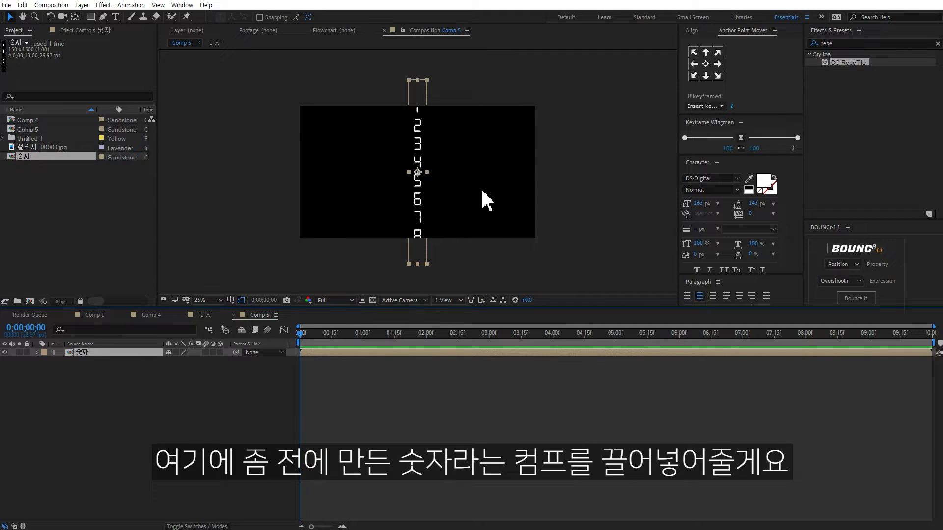
- Scale the 숫자 layer down to 25% so the whole digit column fits in the frame
scroll(416, 179, up, 2)
drag(427, 189, 520, 186)
key(v)
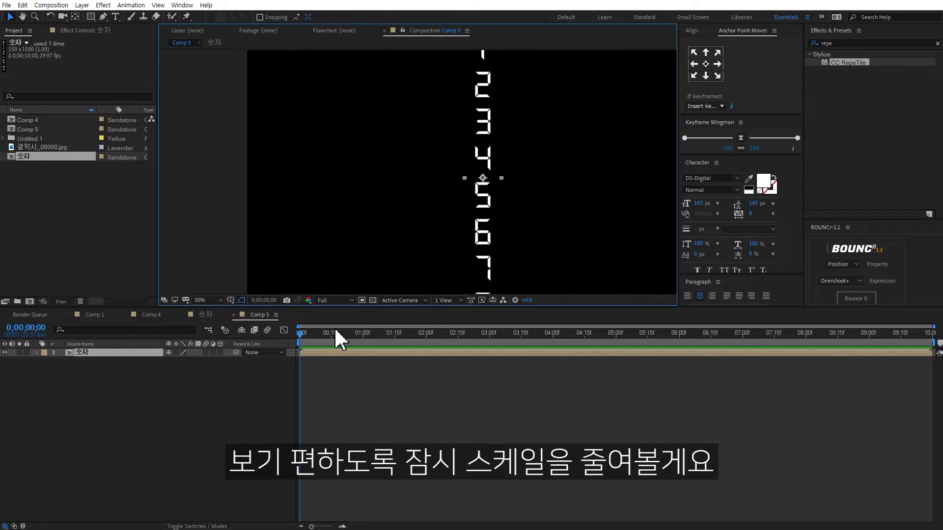
click(140, 352)
mouse_move(192, 366)
mouse_down()
mouse_move(162, 364)
mouse_move(177, 364)
mouse_up()
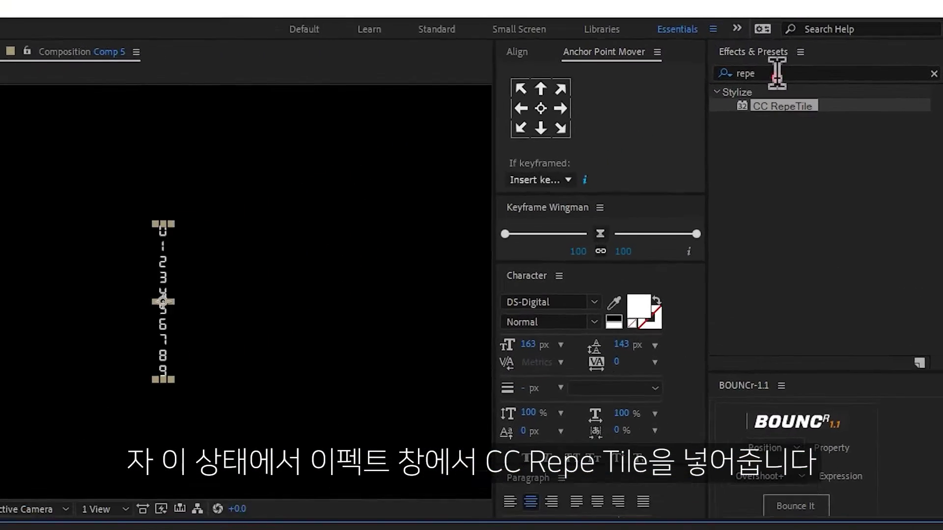
- Apply the CC RepeTile effect to the 숫자 layer and set its Expand Down to 3000
click(852, 44)
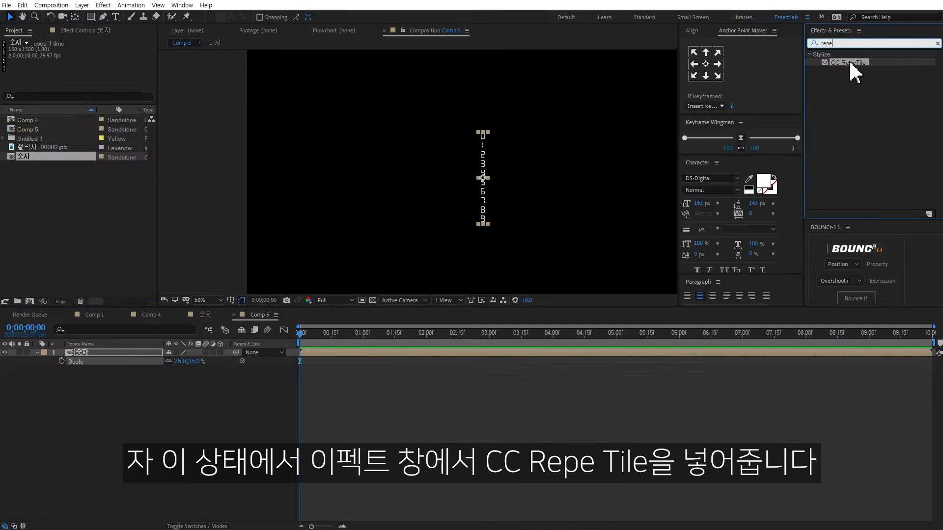
double_click(758, 124)
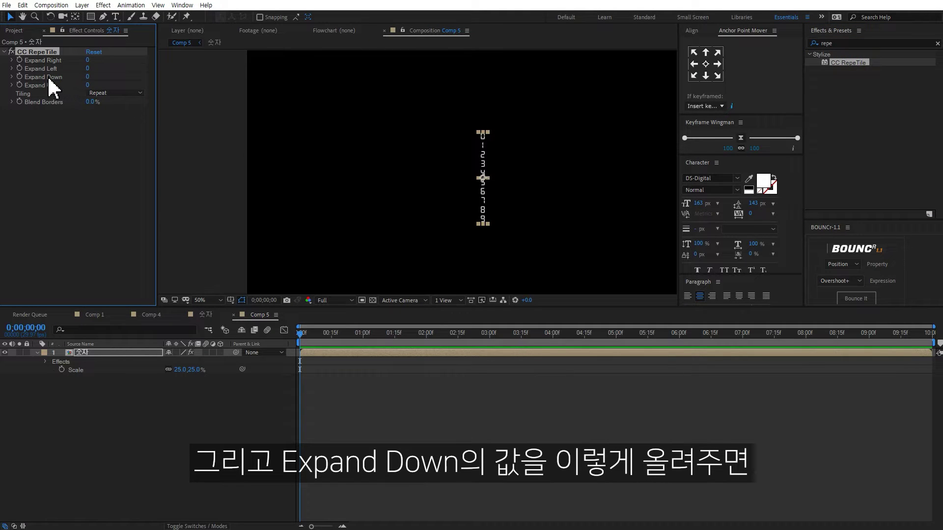
drag(88, 77, 140, 73)
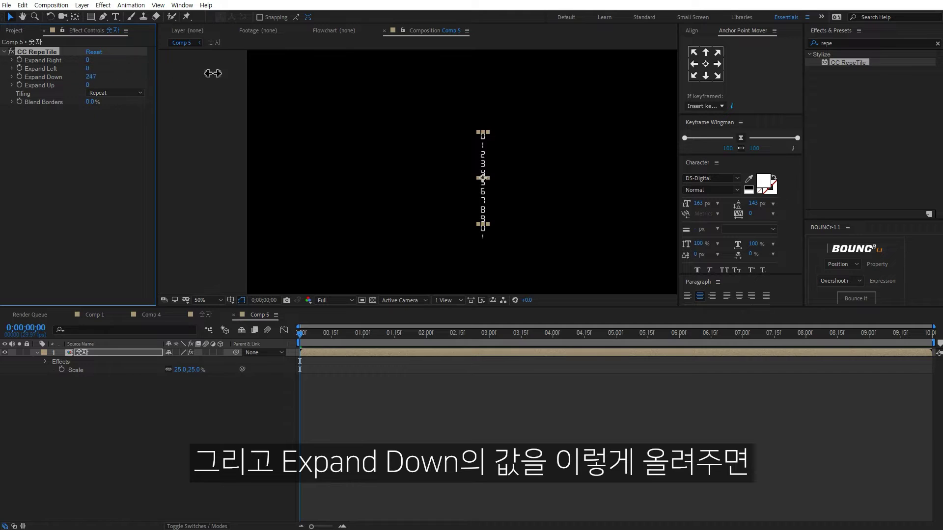
drag(326, 80, 442, 95)
drag(486, 262, 505, 206)
drag(91, 76, 190, 74)
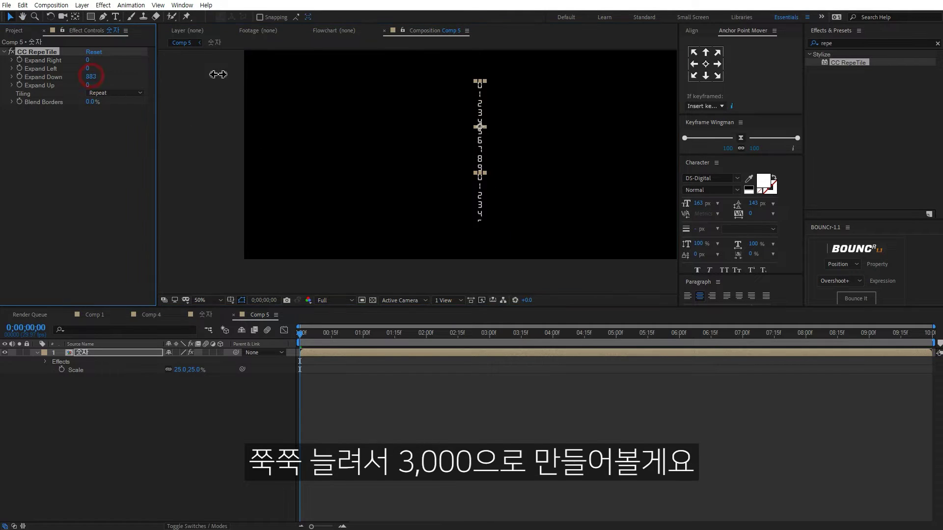
drag(92, 77, 101, 76)
text(3000)
click(99, 183)
- Set the 숫자 layer's Scale back to 100%
scroll(498, 193, down, 1)
drag(453, 148, 463, 205)
click(180, 369)
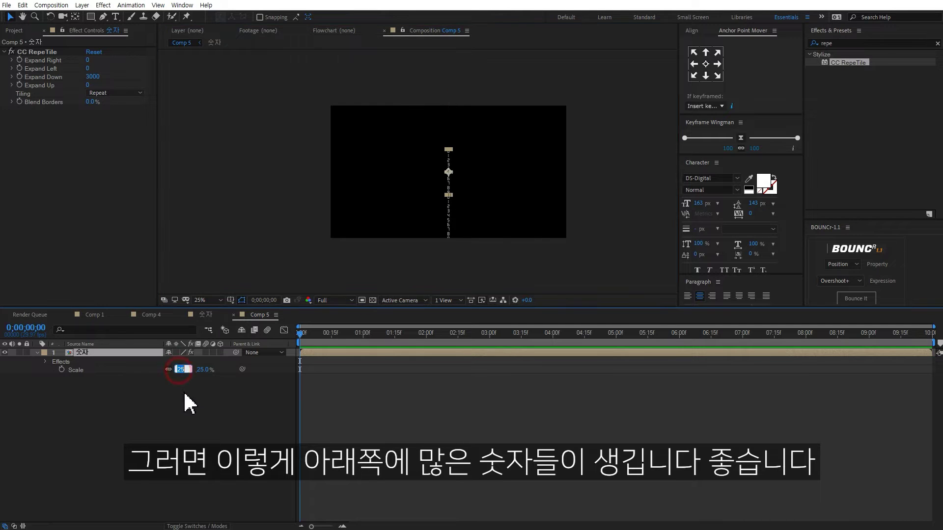
text(100)
key(Return)
scroll(491, 226, up, 1)
drag(497, 225, 448, 221)
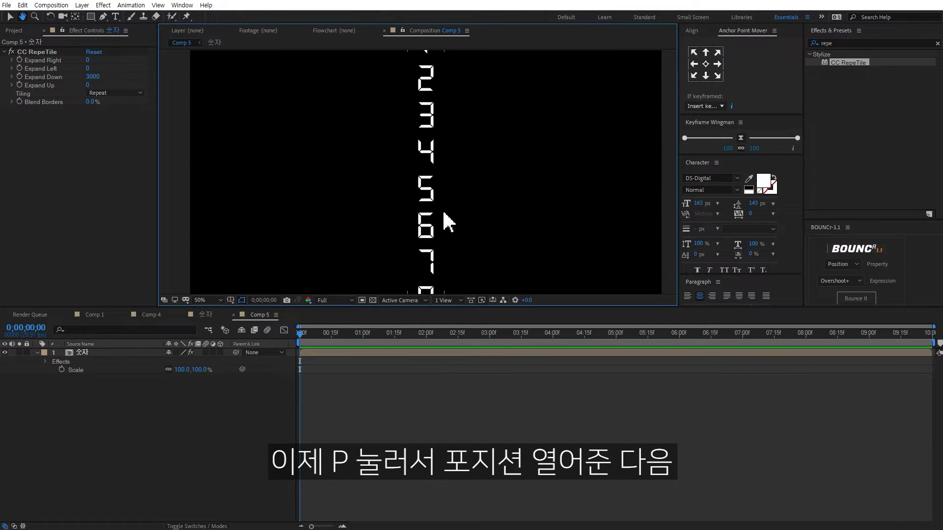
- Add a Position keyframe to the 숫자 layer at 1 second, and set its Position to 960, -1527 at 0 seconds
click(363, 333)
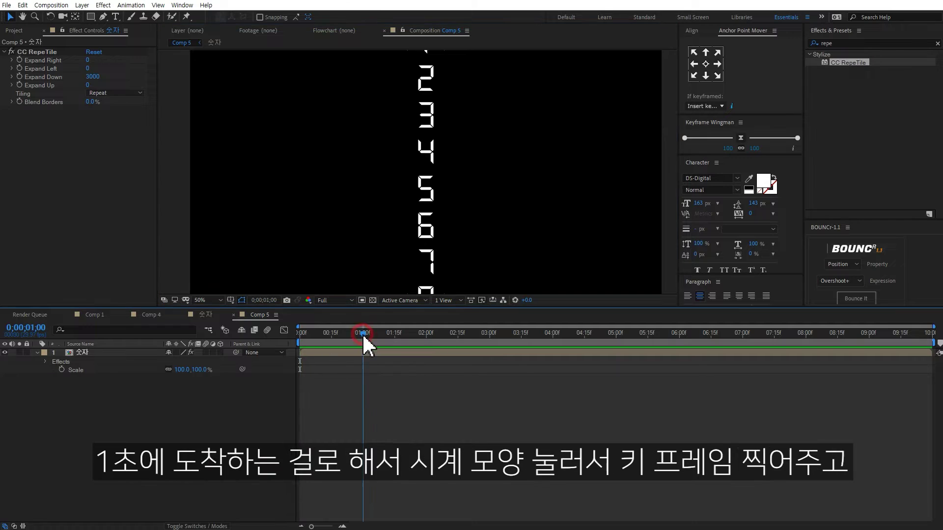
click(94, 353)
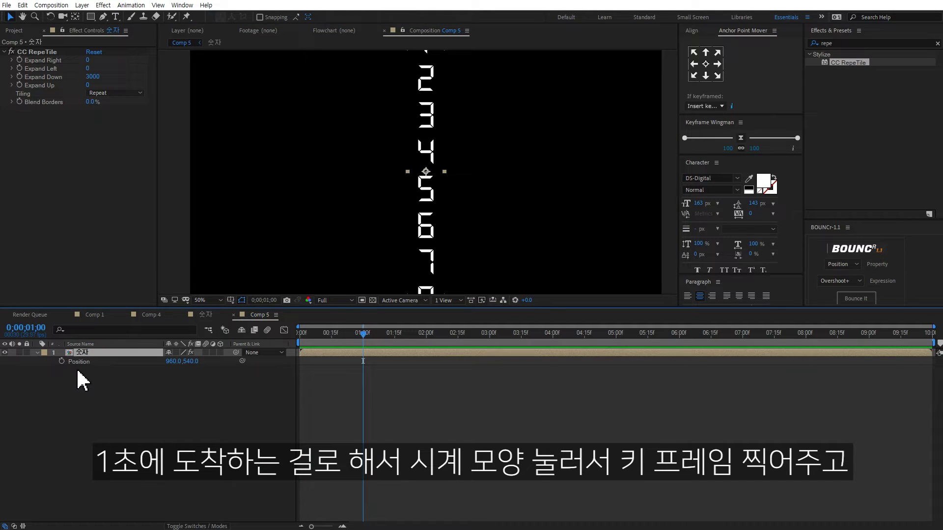
key(p)
click(61, 362)
drag(361, 332, 252, 351)
drag(190, 361, 5, 352)
drag(194, 361, 185, 427)
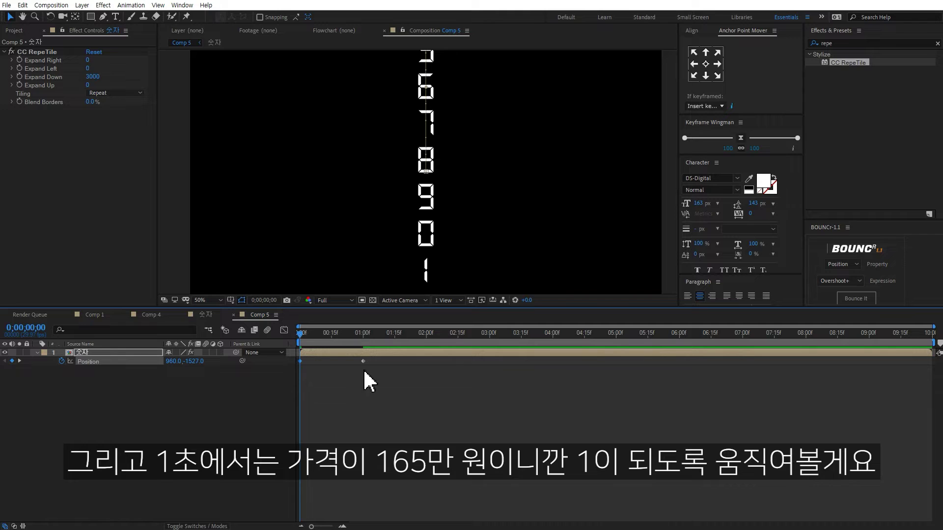
- Turn on the title/action safe guides and set the layer's Position at 1 second to 960, 1069, centring the digit 1
drag(301, 334, 367, 337)
drag(194, 365, 337, 385)
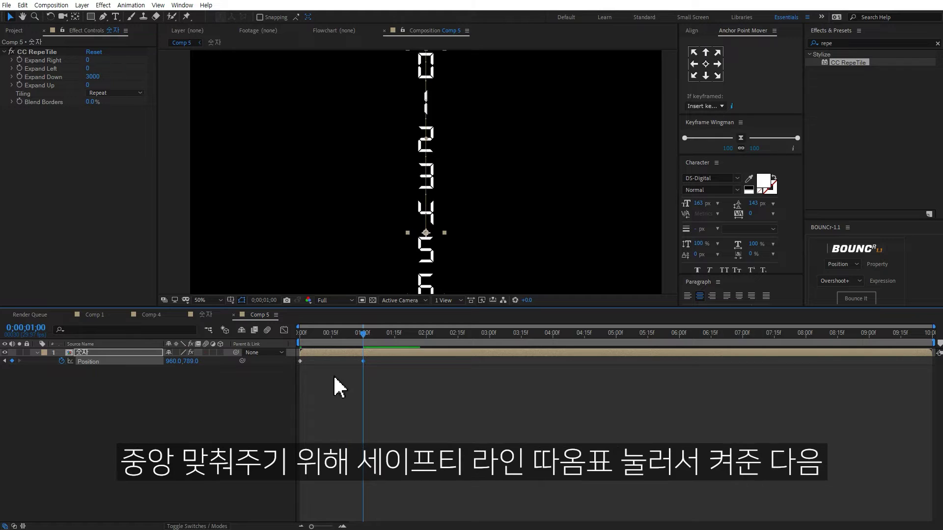
click(273, 411)
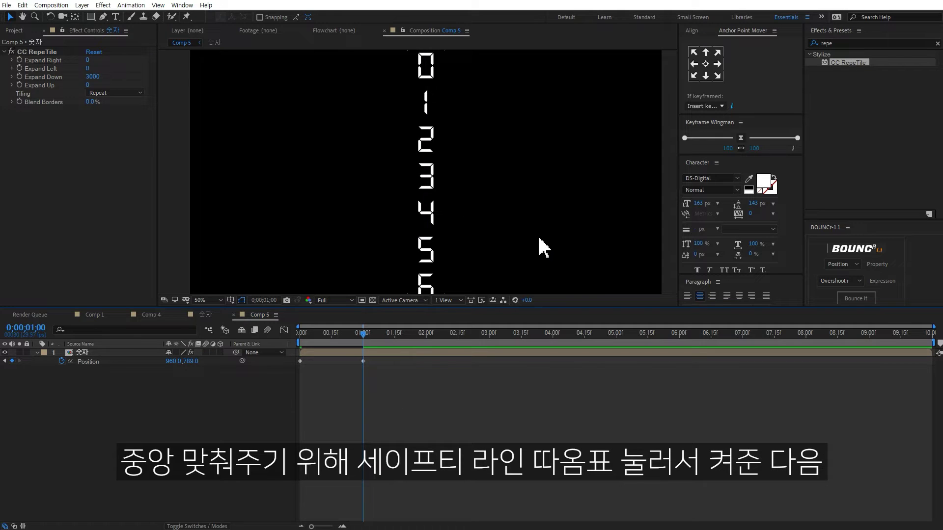
key(apostrophe)
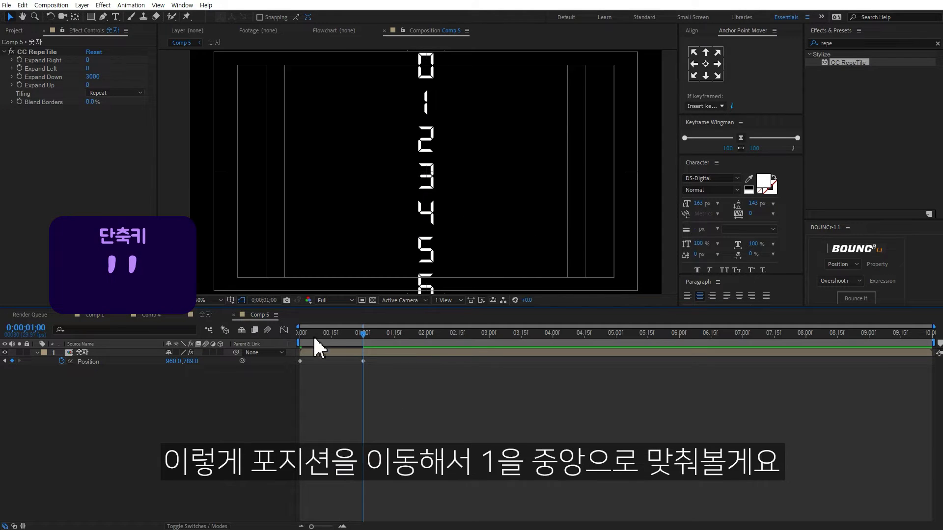
drag(189, 361, 334, 360)
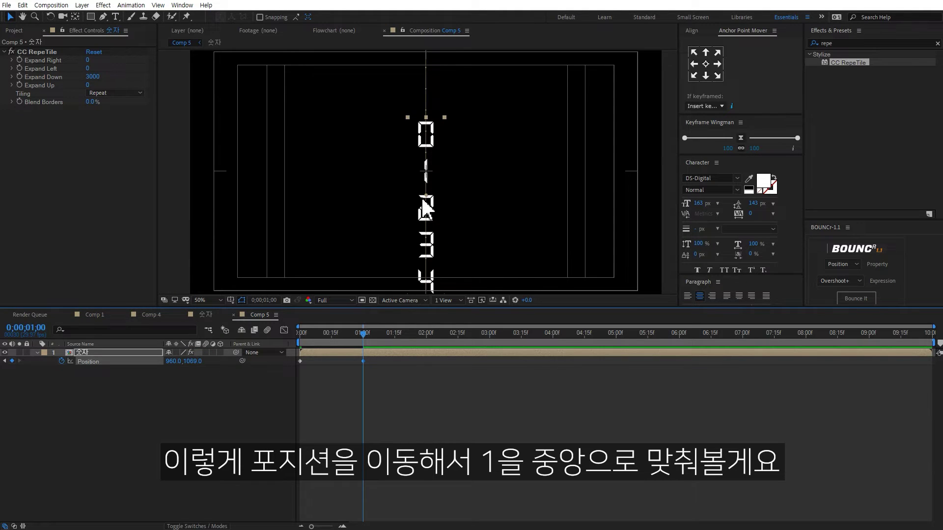
- Ease the Position keyframe at 1 second to 100% with Keyframe Wingman, and check its speed graph and playback
drag(375, 377, 350, 357)
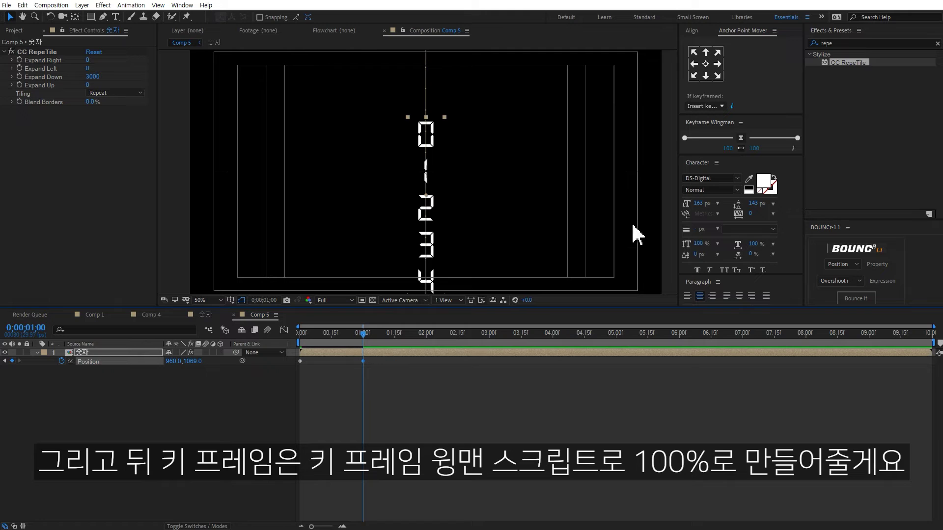
click(685, 139)
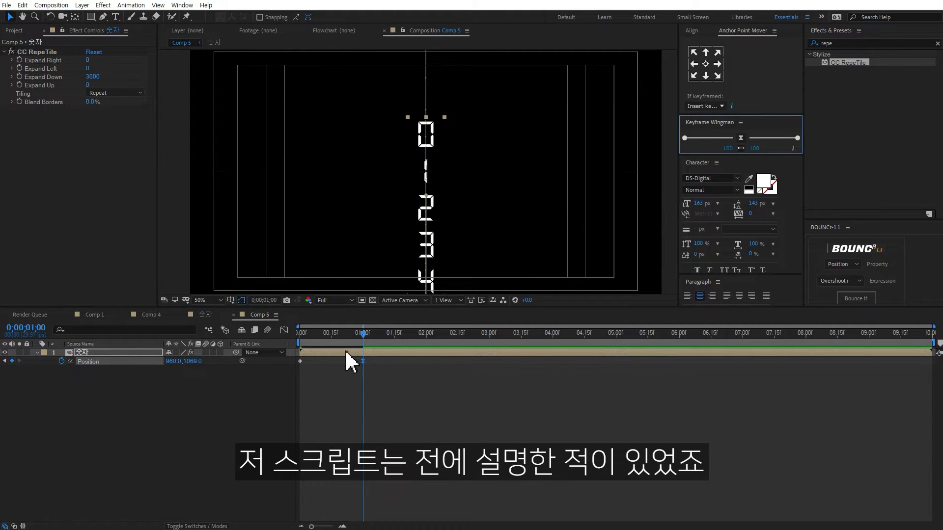
click(451, 402)
key(space)
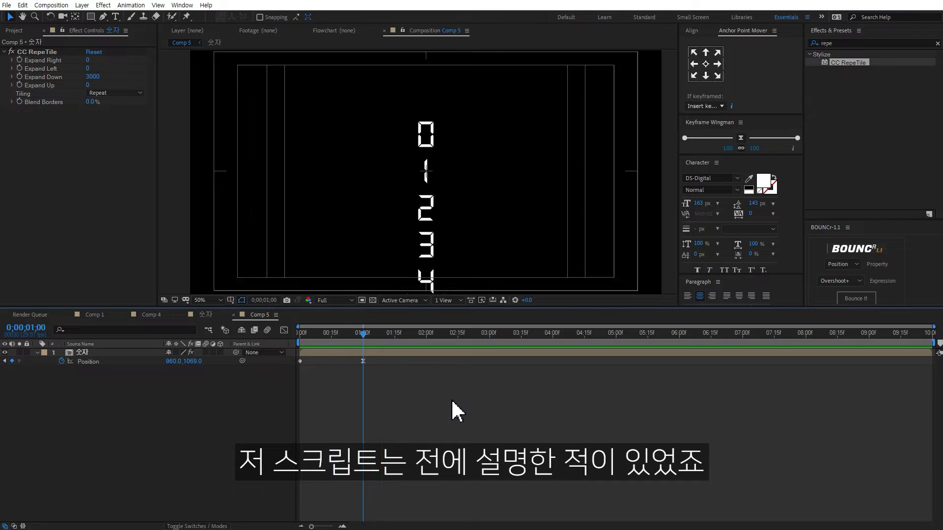
click(362, 361)
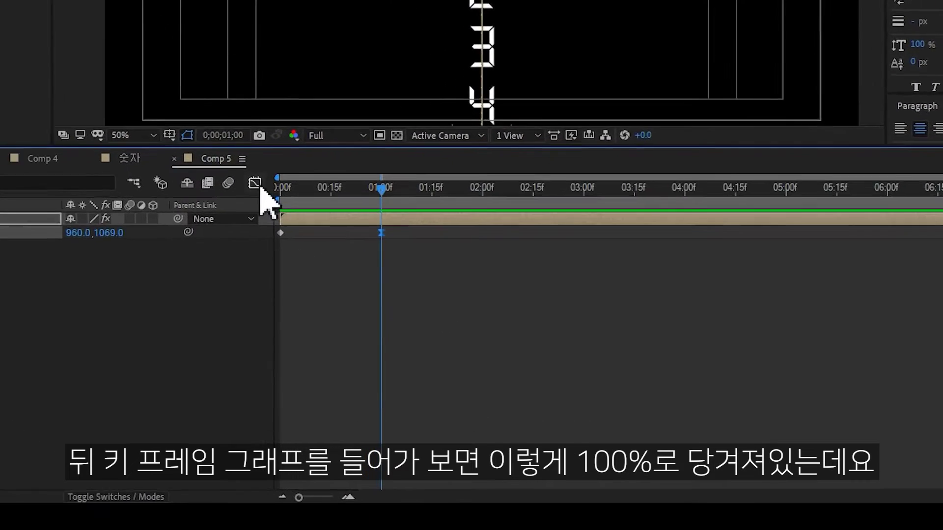
click(254, 183)
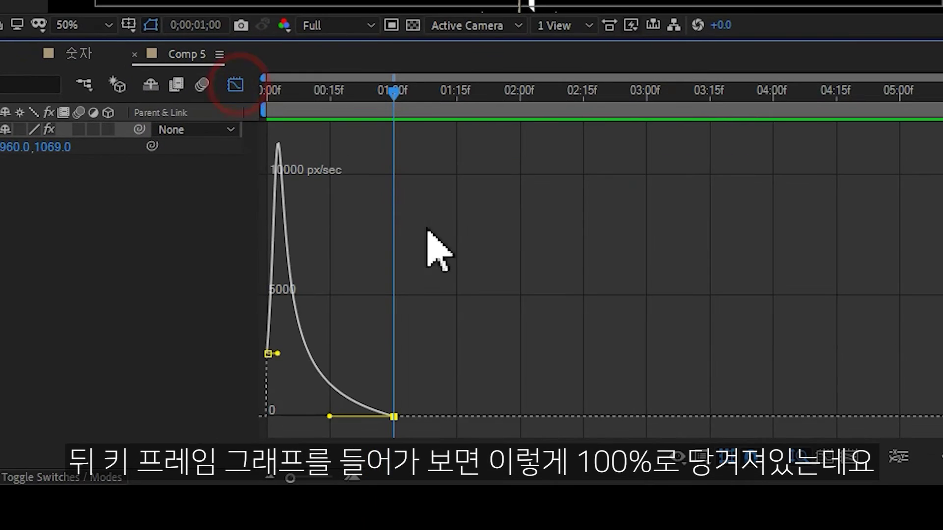
mouse_move(381, 454)
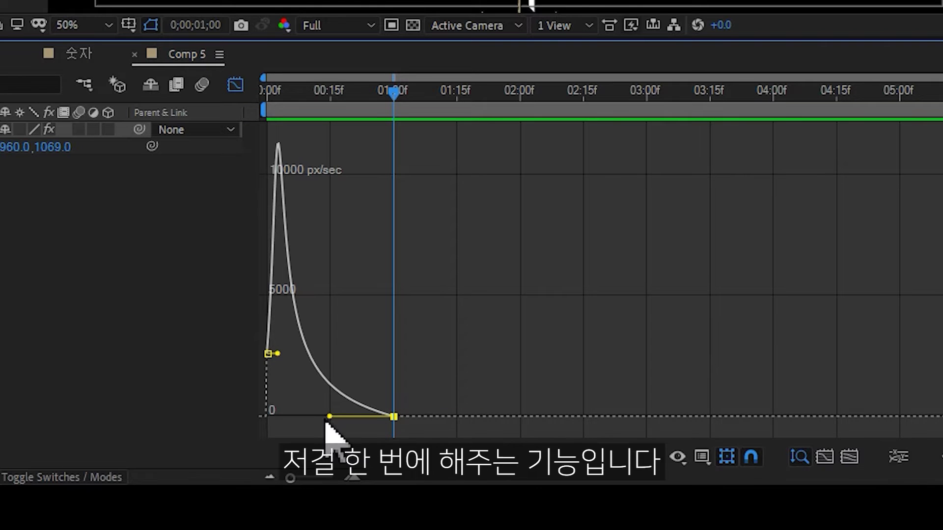
click(233, 86)
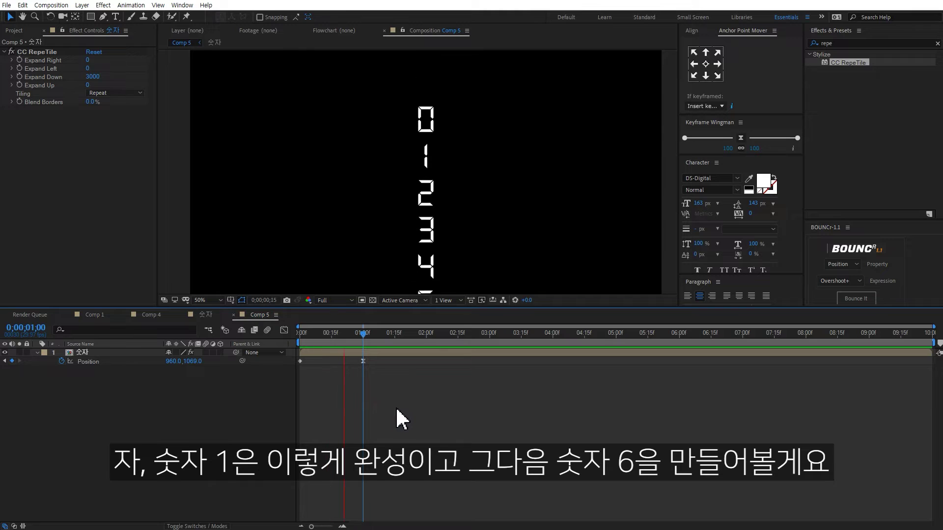
key(space)
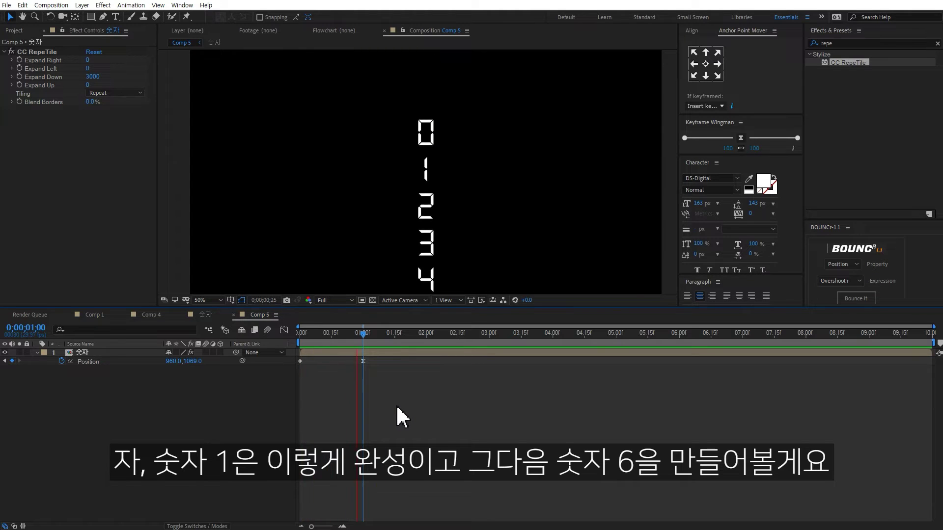
- Duplicate the 숫자 layer and reveal the copy's Position property
click(373, 349)
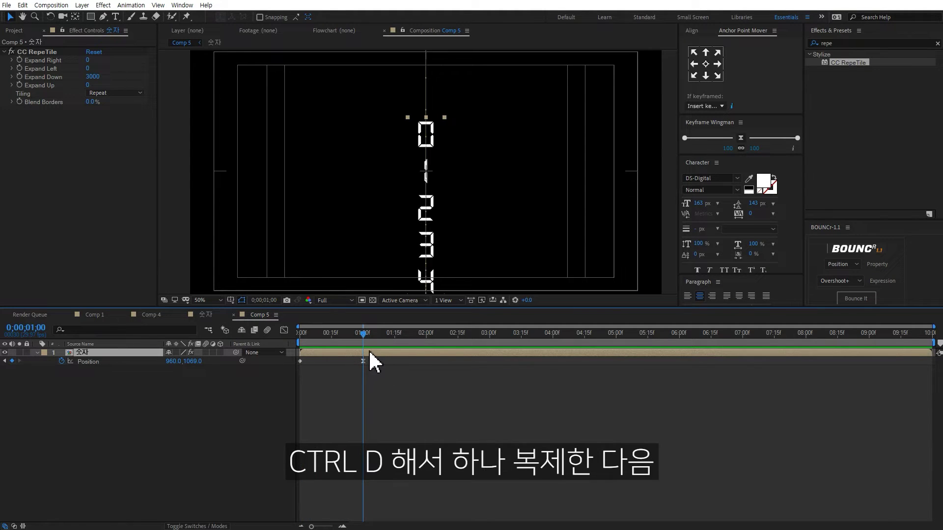
key(ctrl+d)
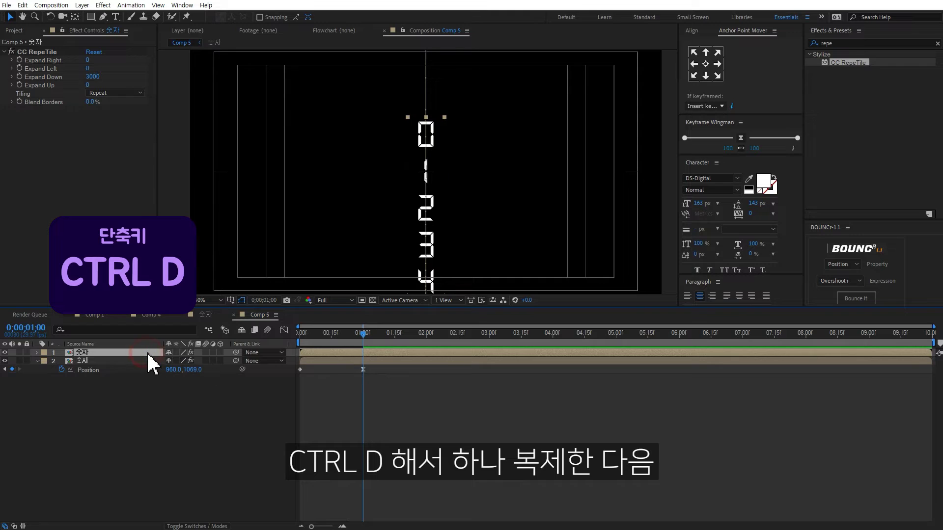
key(p)
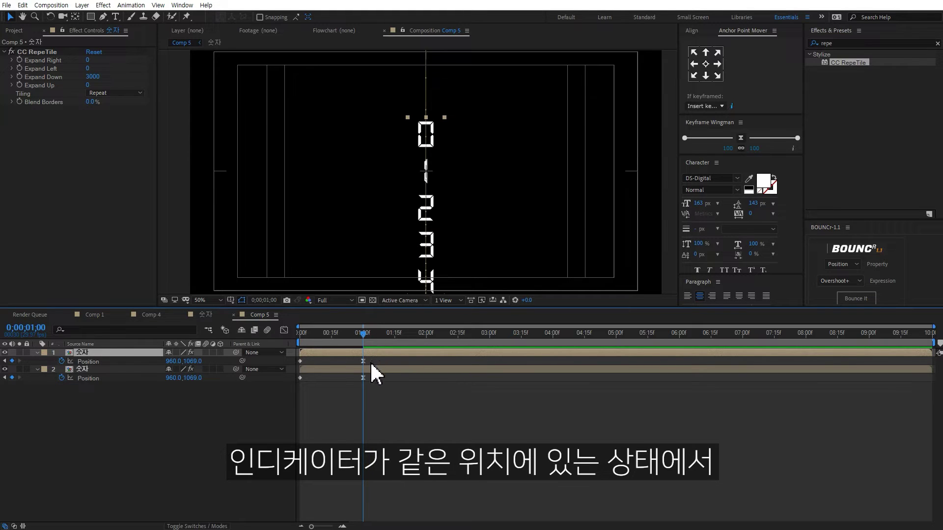
- Select both Position keyframes of the top 숫자 copy and shift them horizontally to X 1060
drag(376, 358, 293, 386)
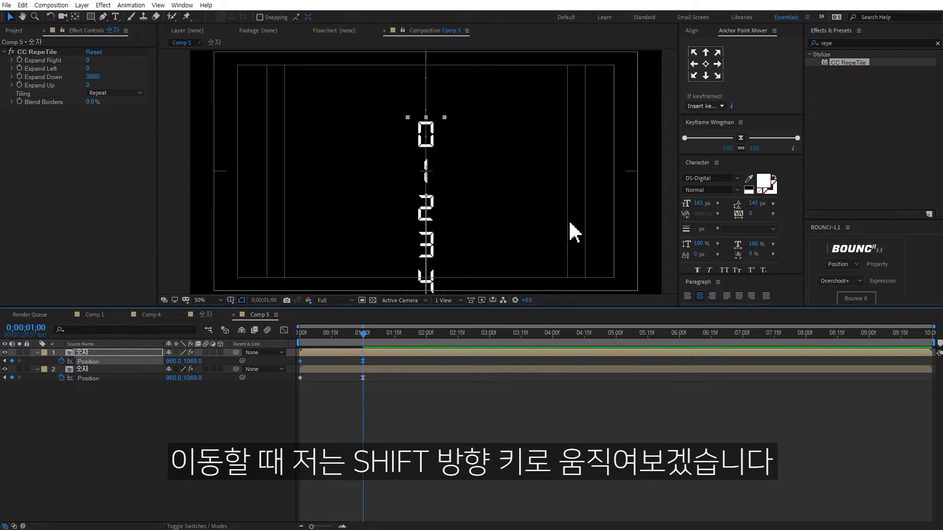
key(shift+Right)
key(shift+Right)
key(shift+Right)
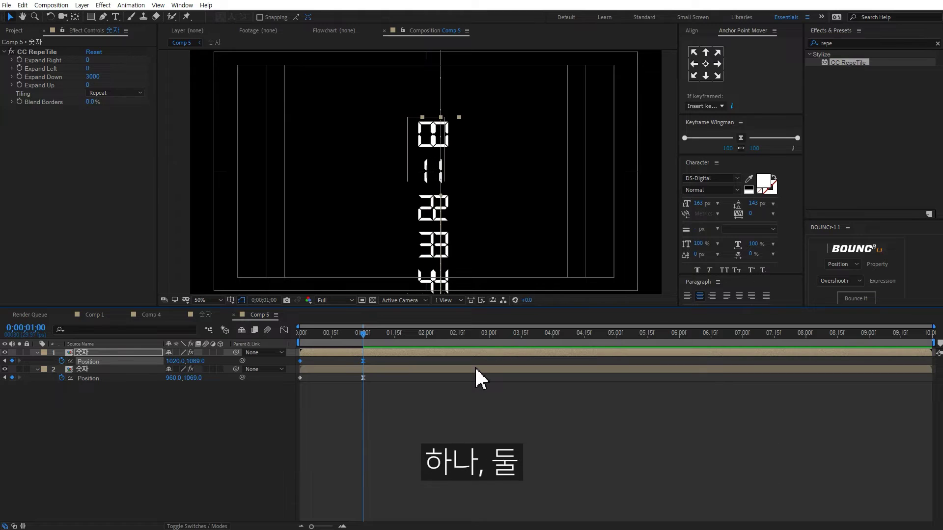
key(shift+Right)
key(shift+Right)
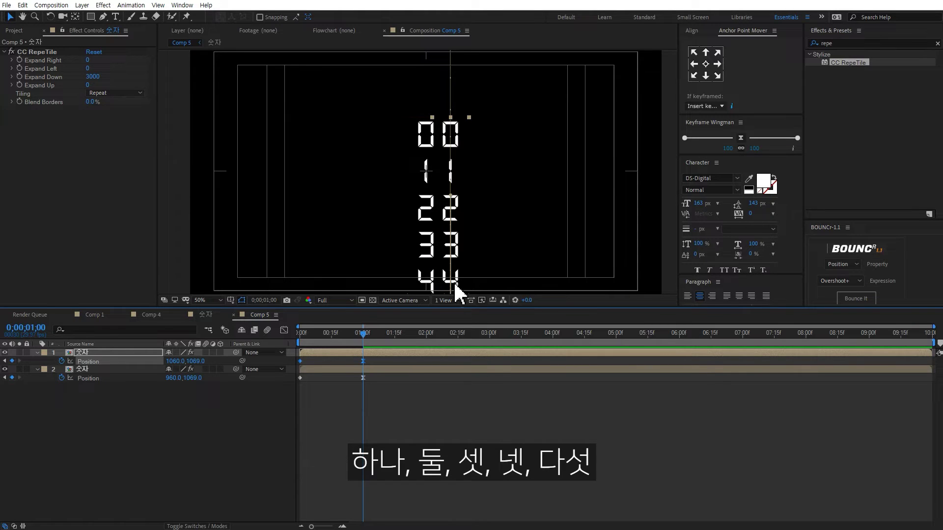
key(shift+Left)
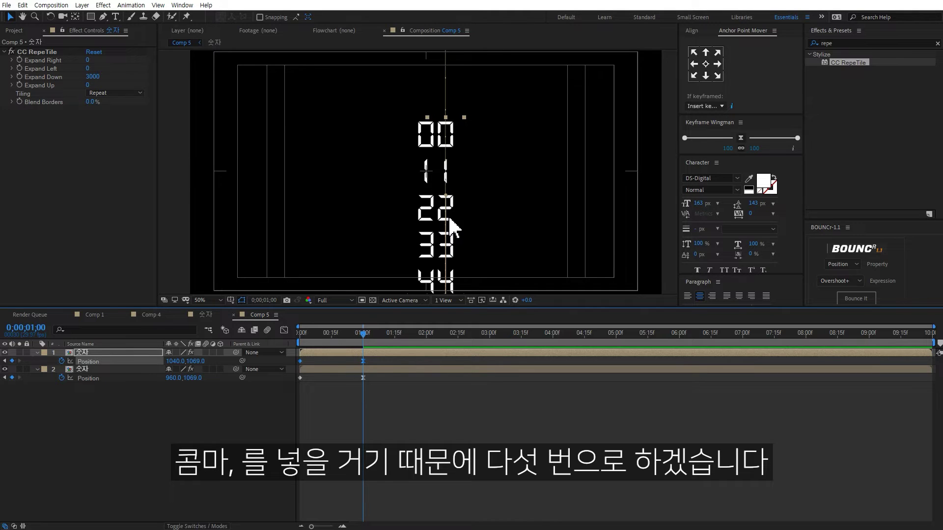
key(shift+Right)
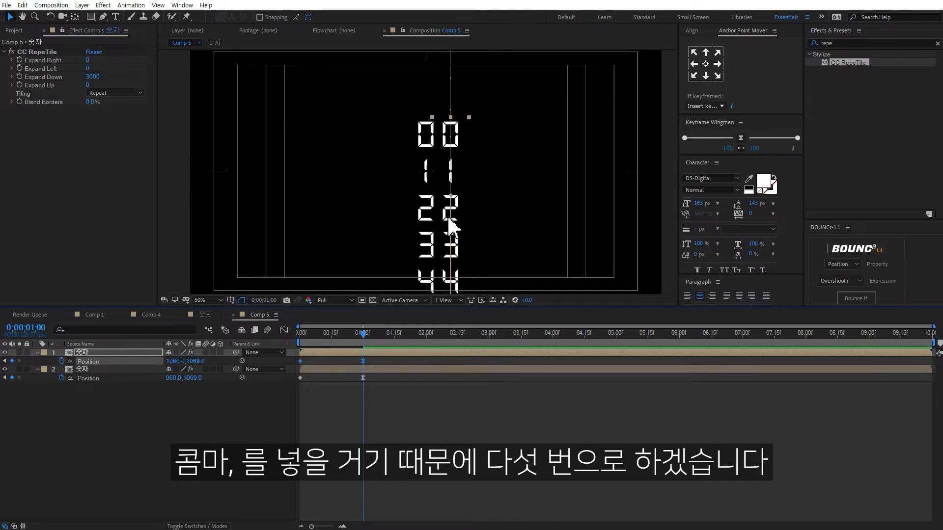
- Shift both Position keyframes of the second digit vertically to Y 320 at 1 second, lining up the digit 6
click(142, 353)
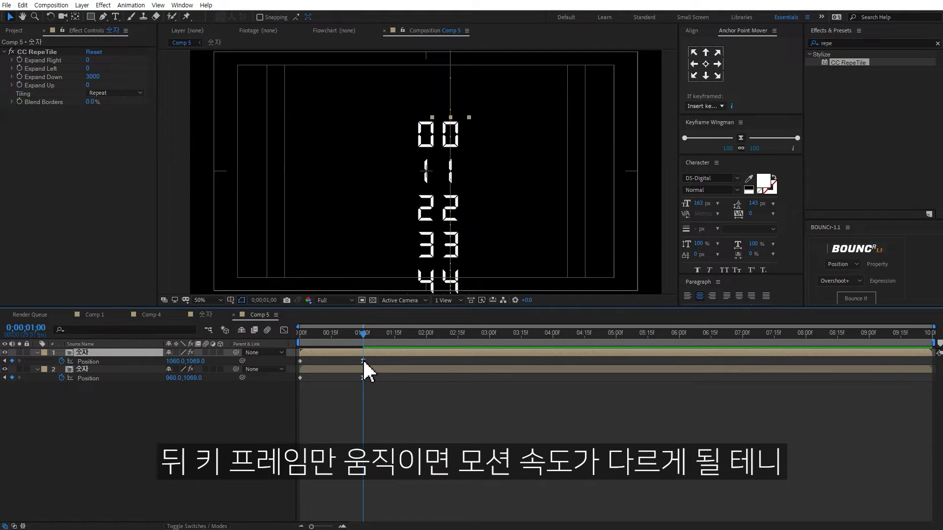
drag(376, 358, 288, 364)
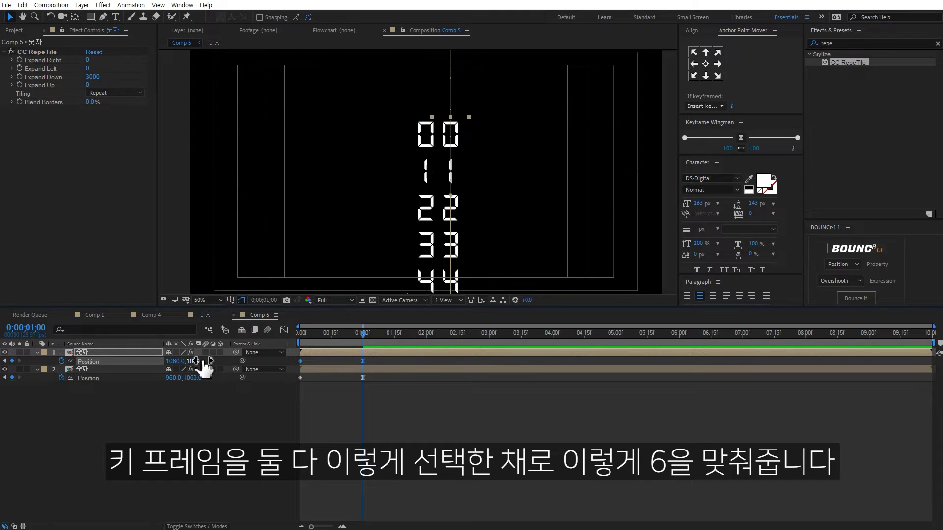
drag(204, 364, 17, 362)
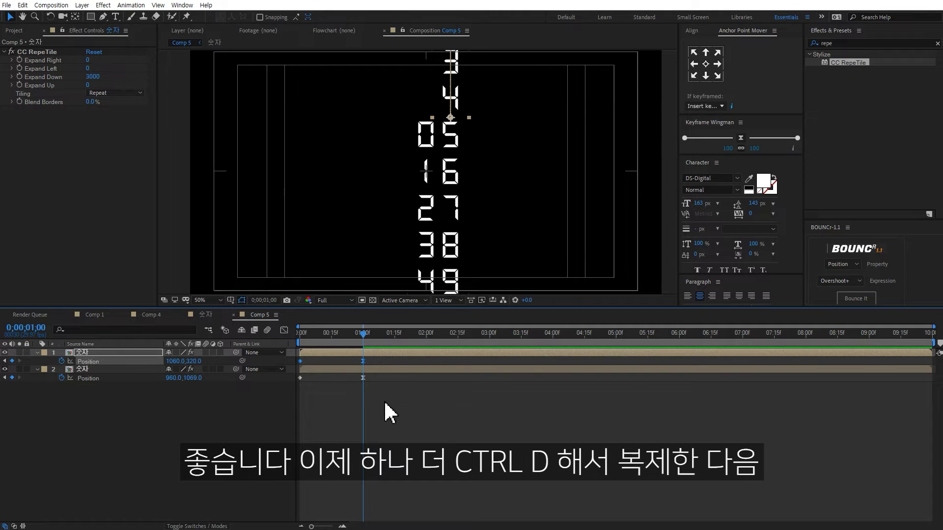
- Duplicate the second-digit layer and shift both of the copy's Position keyframes to reach 1140, 469 at 1 second, lining up the digit 5
key(ctrl+d)
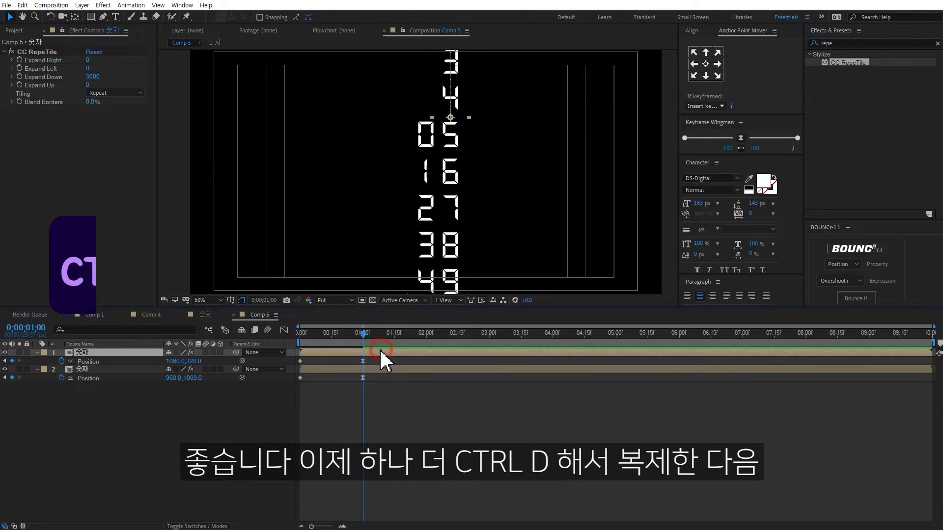
key(p)
drag(379, 358, 291, 366)
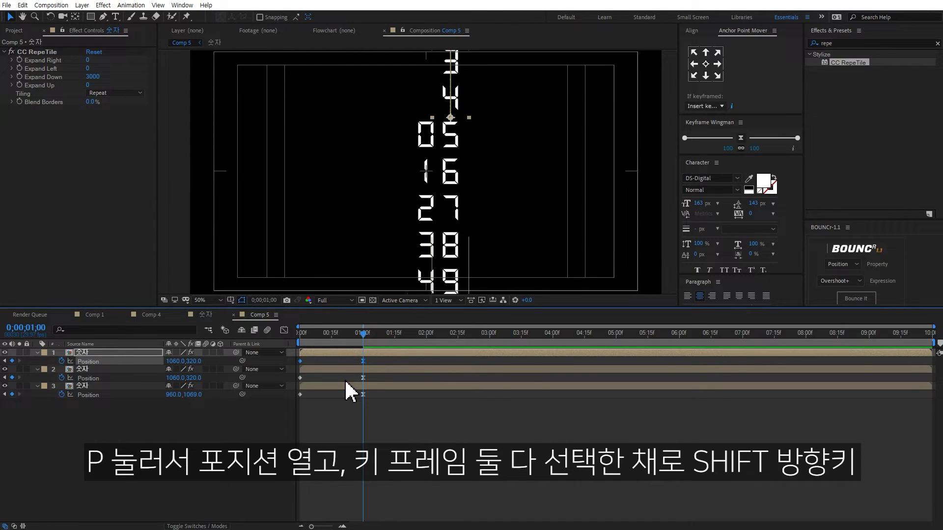
key(shift+Right)
key(shift+Right)
key(shift+Right)
key(shift+Right)
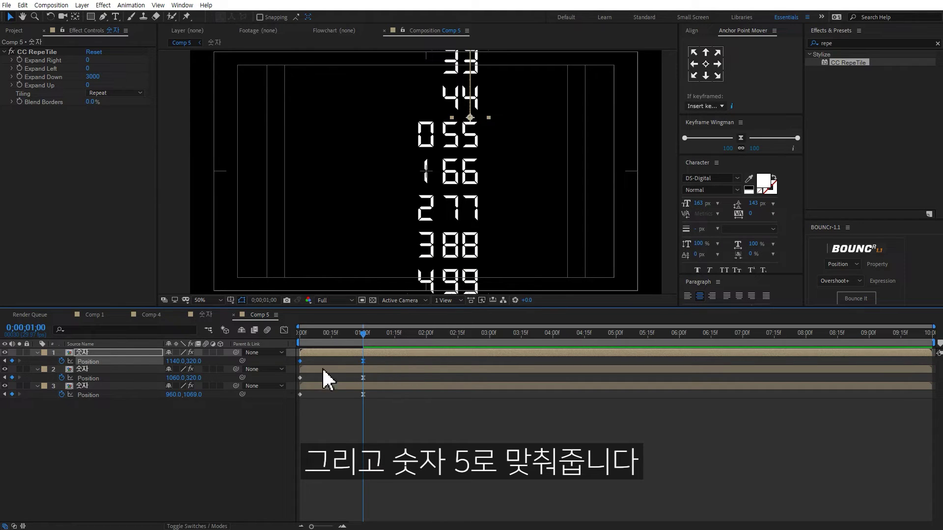
drag(196, 361, 272, 356)
click(421, 415)
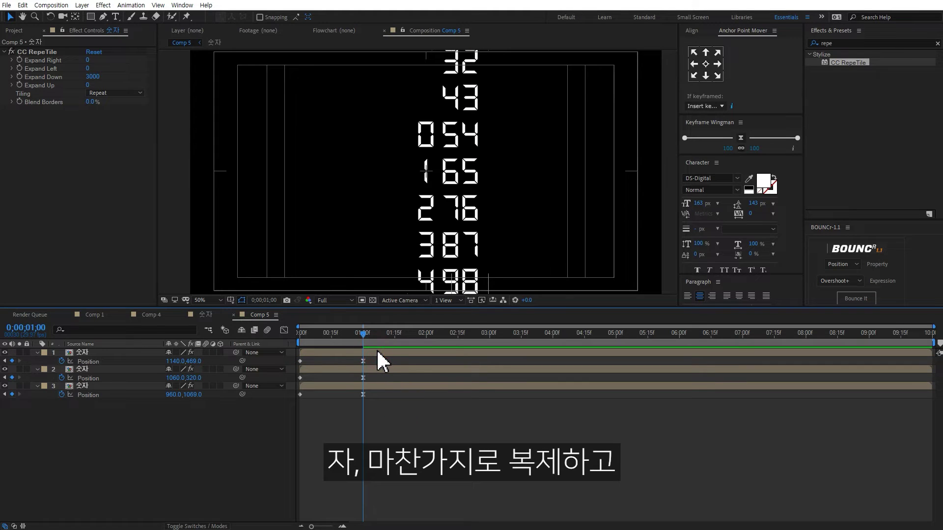
- Duplicate the third-digit layer and shift both of the copy's Position keyframes to reach 1220, 1218 at 1 second, lining up the digit 0
click(375, 349)
key(ctrl+d)
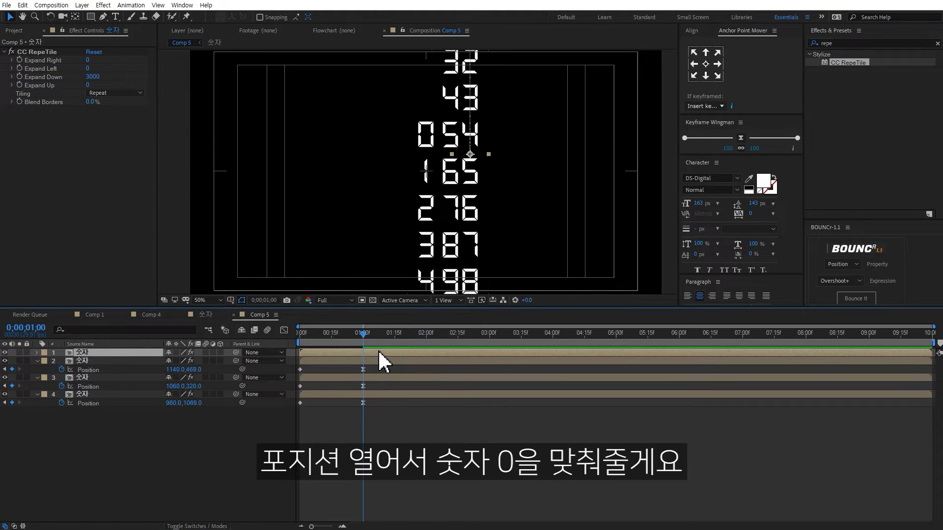
key(p)
key(shift+Right)
key(shift+Right)
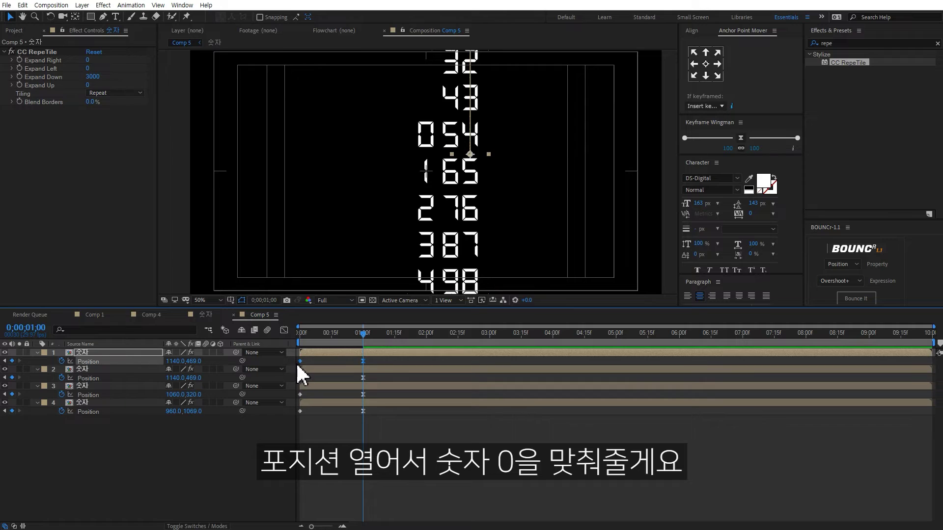
key(shift+Right)
key(shift+Right)
key(shift+Right)
key(shift+Right)
key(shift+Right)
key(shift+Right)
drag(203, 362, 562, 377)
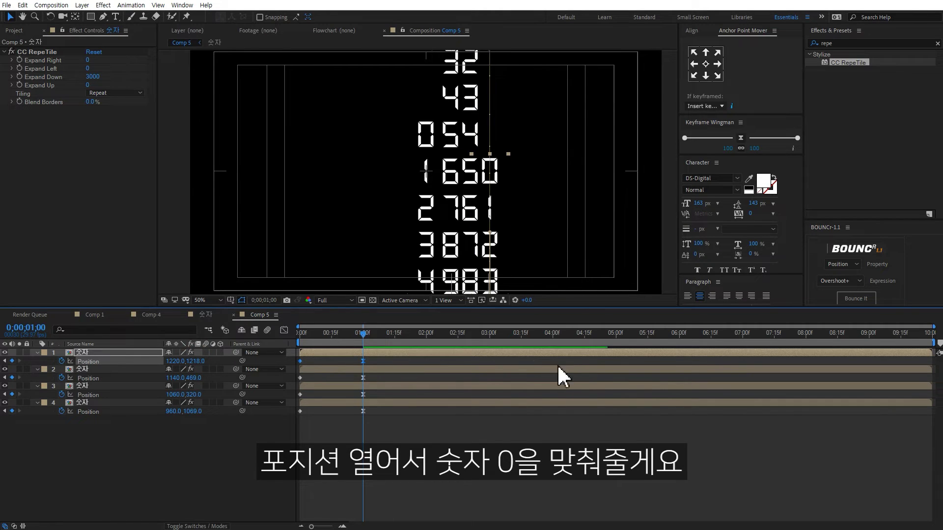
- Duplicate the fourth-digit layer and shift both of the copy's Position keyframes to X 1320, leaving a wider gap for a comma
click(379, 350)
key(ctrl+d)
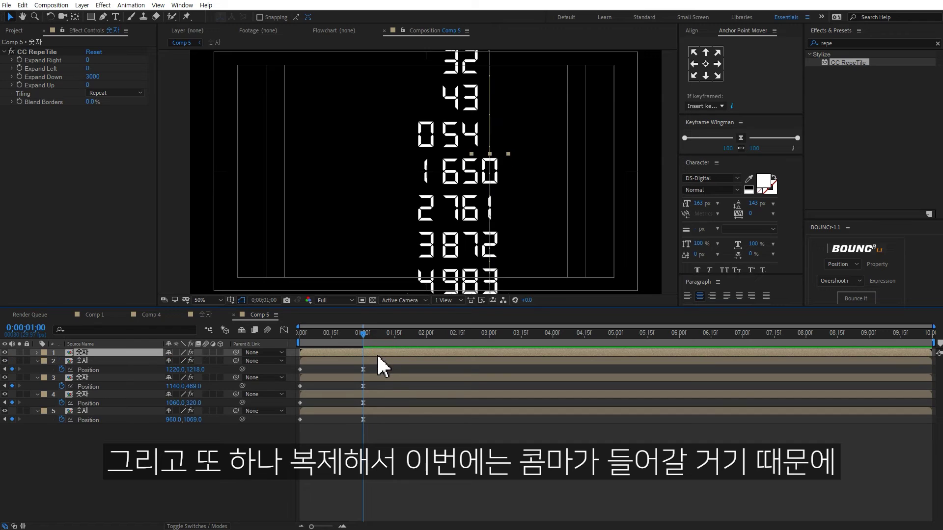
key(p)
key(shift+Right)
key(shift+Right)
key(shift+Right)
key(shift+Right)
key(shift+Right)
key(shift+Right)
key(shift+Right)
key(shift+Right)
key(shift+Right)
key(shift+Right)
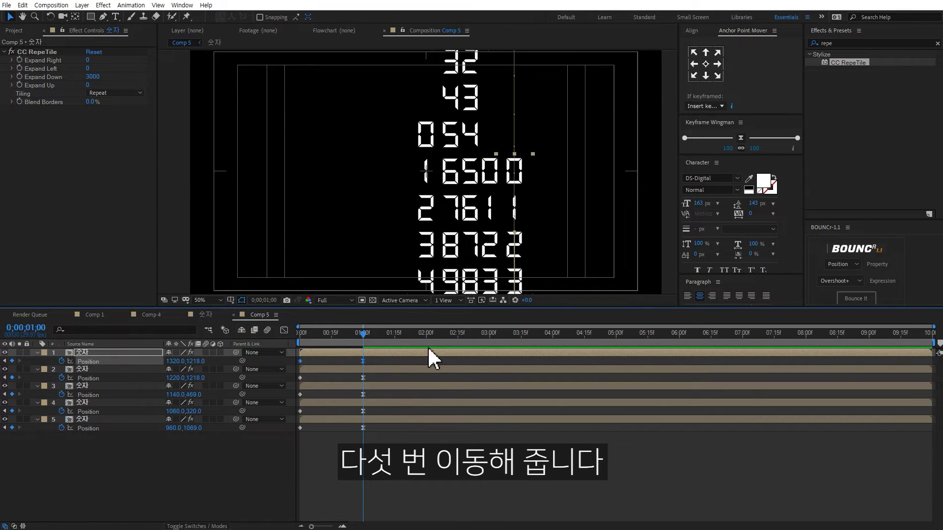
- Duplicate the fifth-digit layer and shift both of the copy's Position keyframes to X 1400
click(378, 354)
key(ctrl+d)
key(p)
key(shift+Right)
key(shift+Right)
key(shift+Right)
key(shift+Right)
key(shift+Right)
key(shift+Right)
key(shift+Right)
key(shift+Right)
- Duplicate the sixth-digit layer and shift both of the copy's Position keyframes to X 1480
click(376, 355)
key(ctrl+d)
key(p)
drag(300, 365, 300, 366)
key(shift+Right)
key(shift+Right)
key(shift+Right)
key(shift+Right)
key(shift+Right)
key(shift+Right)
key(shift+Right)
key(shift+Right)
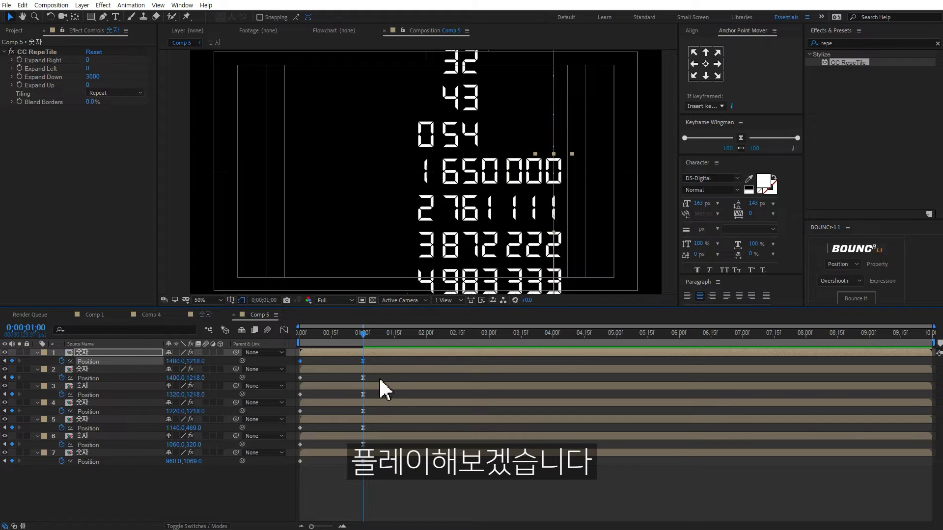
- Play back the seven-digit roll to check its speed and timing
click(432, 503)
key(space)
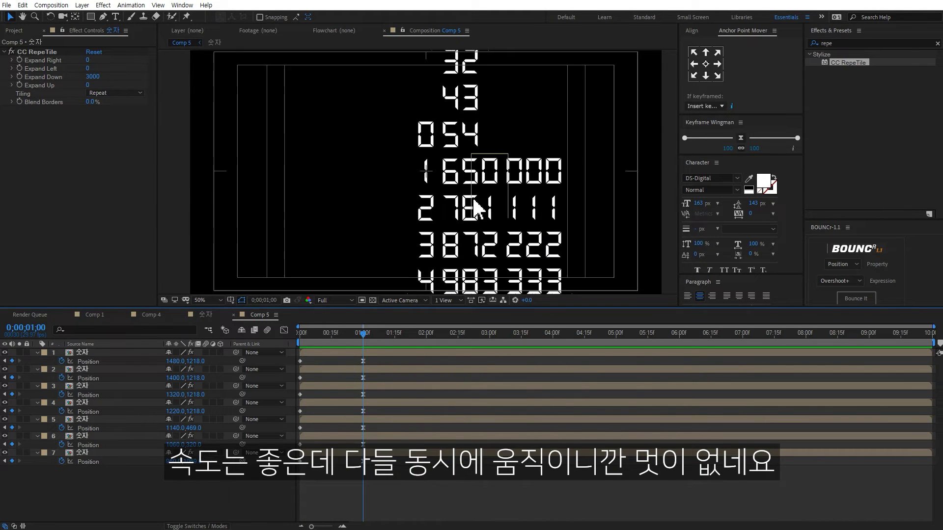
key(space)
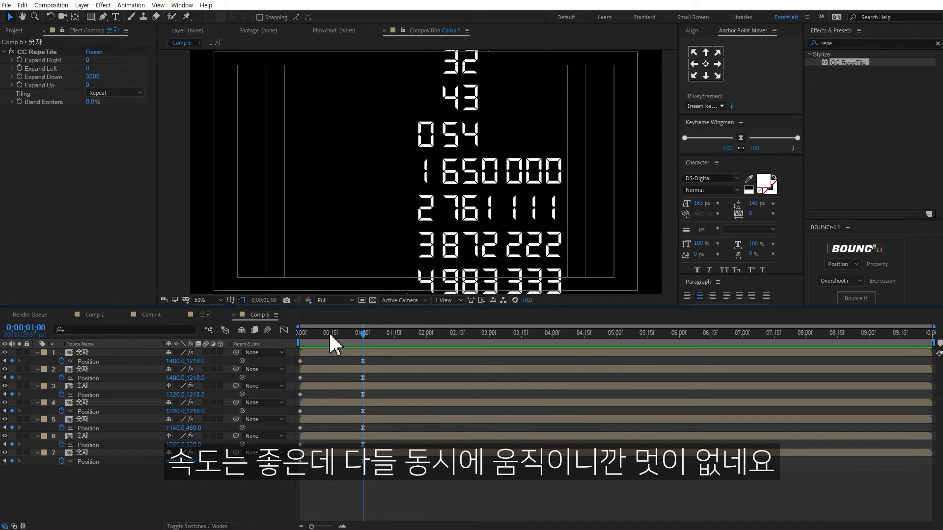
- Move the start of the second-digit layer (layer 6) to frame 3
key(Home)
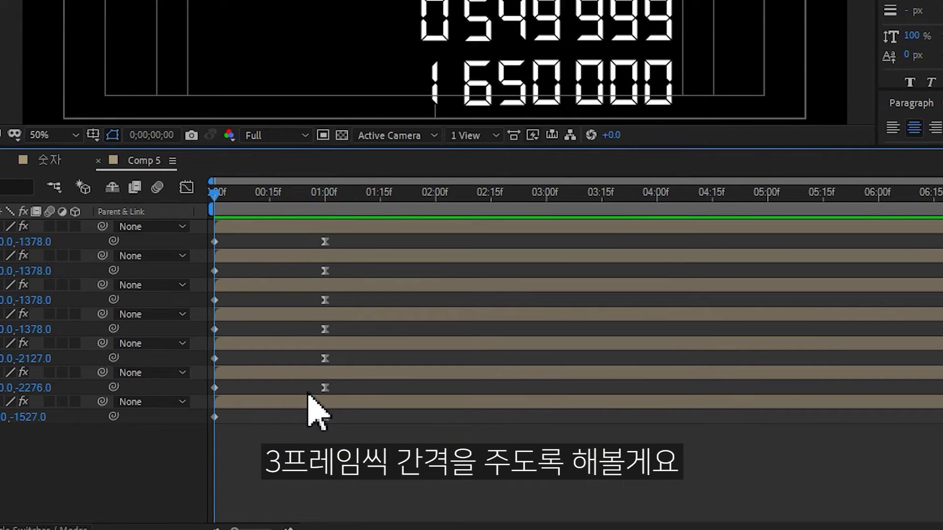
key(Page_Down)
key(Page_Down)
key(Page_Down)
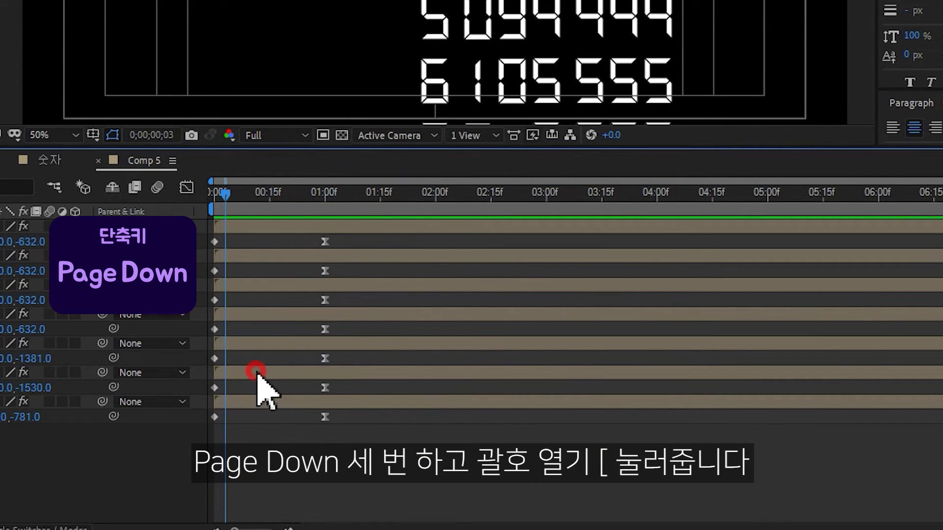
click(257, 372)
key(bracketleft)
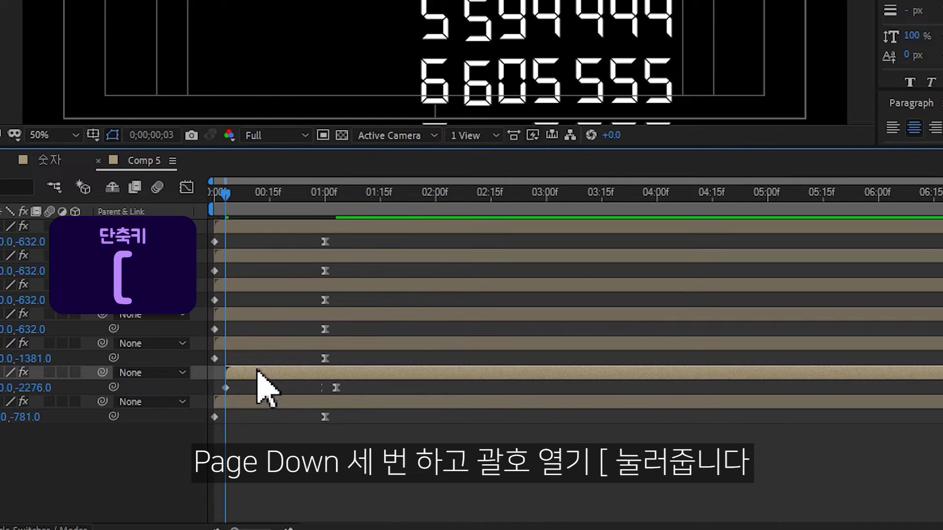
- Stagger the third and fourth digit layers (layers 5 and 4) to start at frames 6 and 9
key(Page_Down)
key(Page_Down)
key(Page_Down)
click(259, 344)
key(bracketleft)
key(Page_Down)
key(Page_Down)
key(Page_Down)
click(259, 314)
key(bracketleft)
- Stagger the fifth and sixth digit layers (layers 3 and 2) to start at frames 12 and 15
key(Page_Down)
key(Page_Down)
key(Page_Down)
click(274, 285)
key(bracketleft)
key(Page_Down)
key(Page_Down)
key(Page_Down)
click(270, 255)
key(bracketleft)
- Move the start of the seventh-digit layer (layer 1) to frame 18 and preview the staggered roll
key(Page_Down)
key(Page_Down)
key(Page_Down)
click(278, 227)
key(bracketleft)
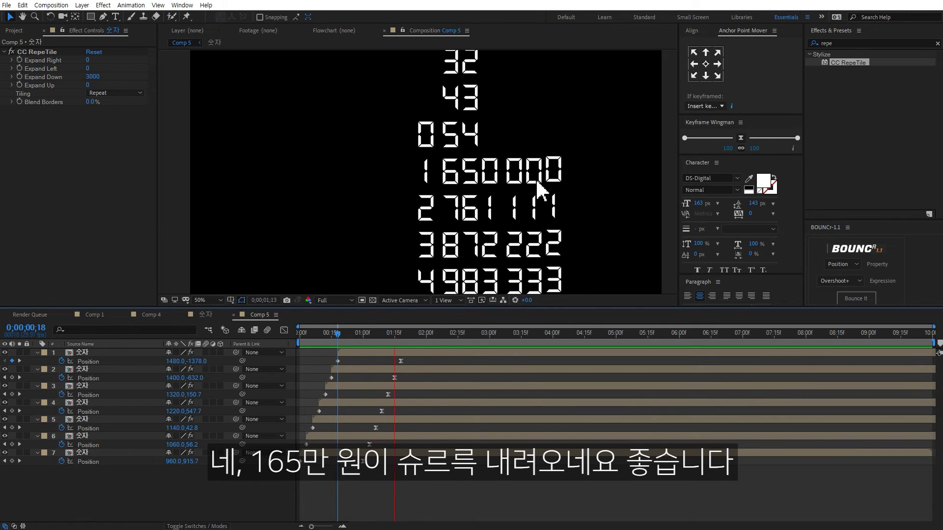
key(space)
- At 2 seconds, add a text layer containing a comma and place it low between the digits 1 and 6
click(428, 335)
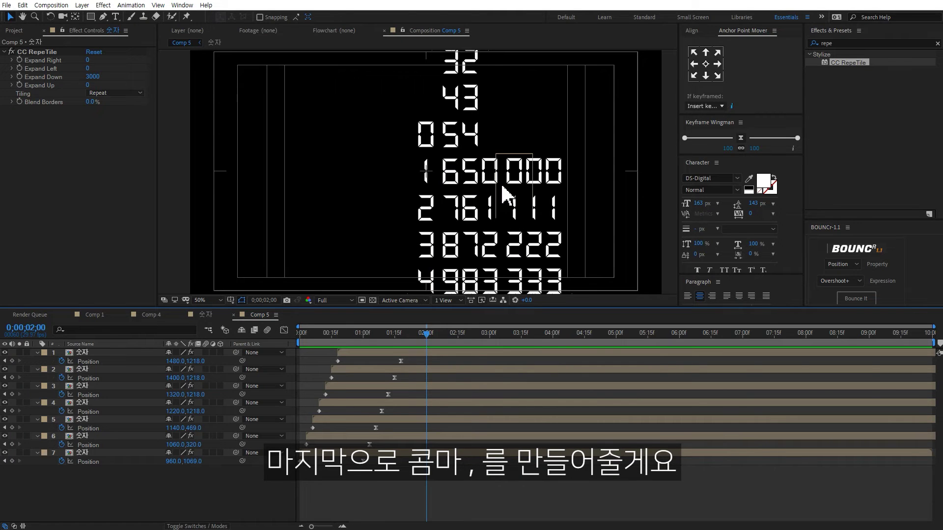
right_click(160, 375)
mouse_move(231, 382)
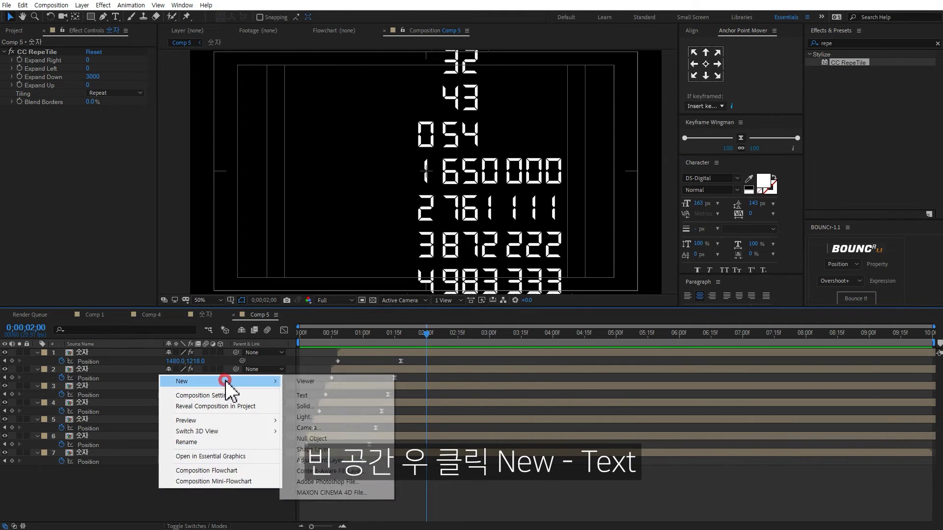
click(348, 395)
text(,)
click(10, 16)
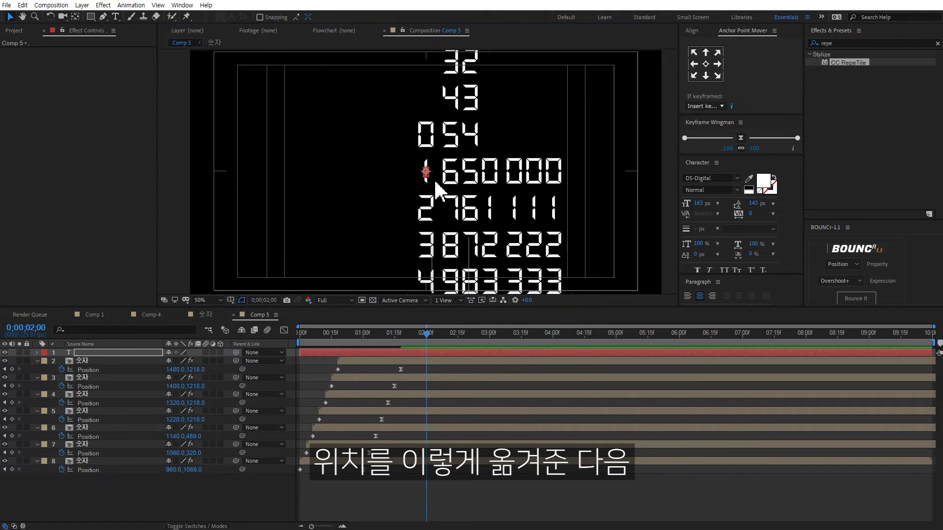
scroll(434, 178, up, 2)
drag(435, 174, 455, 188)
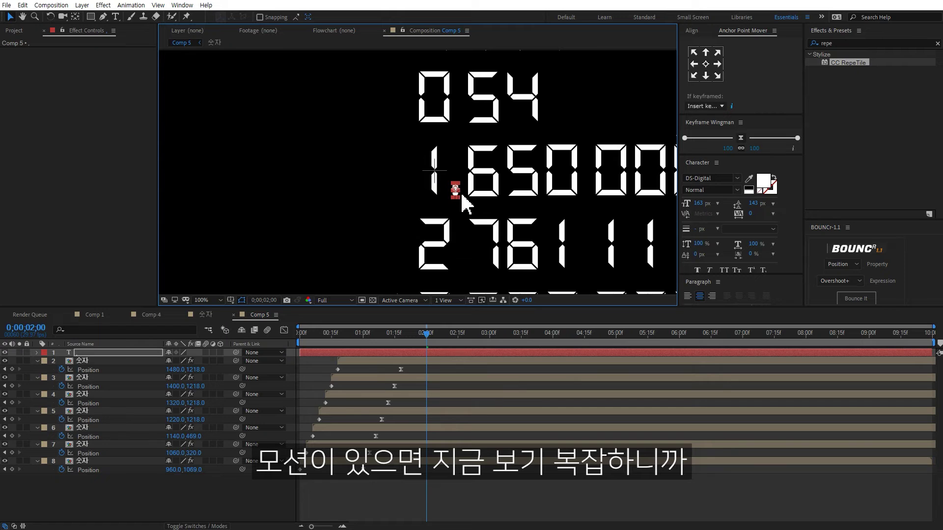
- Move the comma layer's start to 2 seconds and reveal its Position property
click(439, 353)
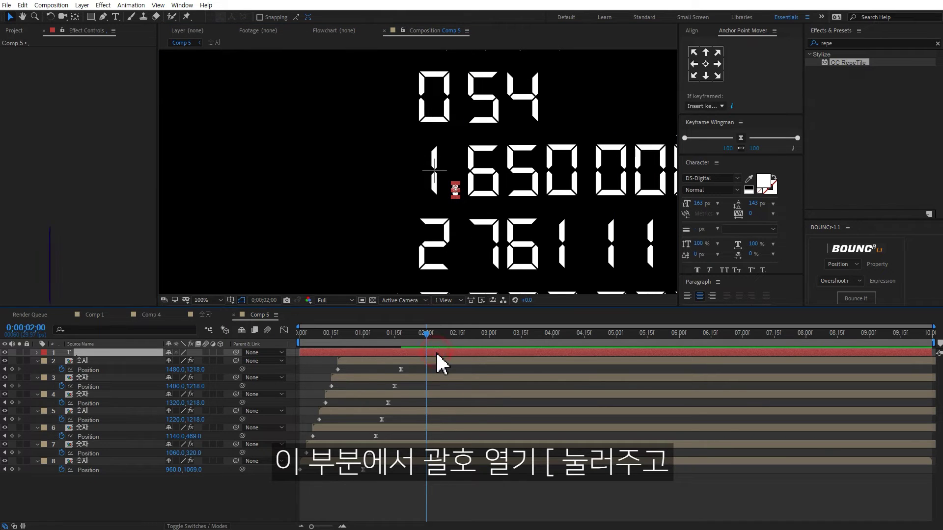
key(bracketleft)
key(p)
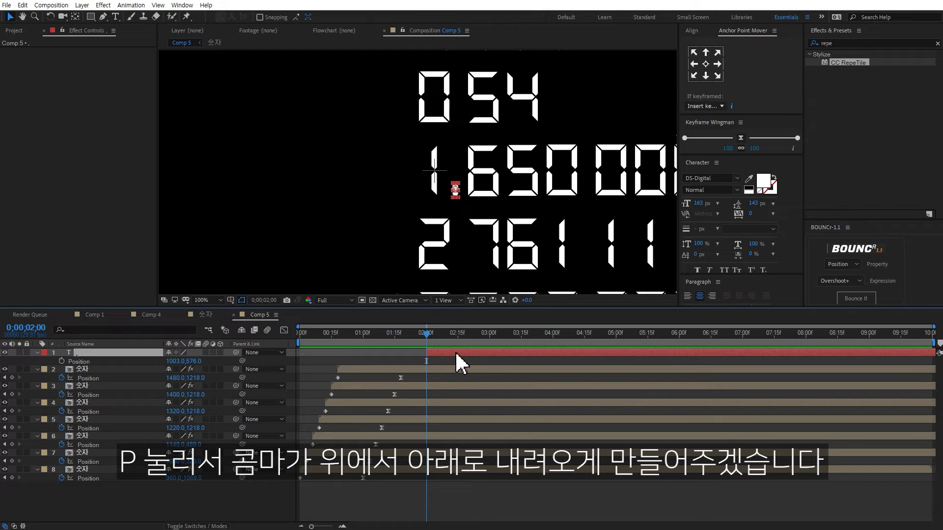
- Keyframe the comma's current Position at 0;00;02;20 and set its Position at 2 seconds to 1003, 146, above the digits
key(shift+Page_Down)
key(shift+Page_Down)
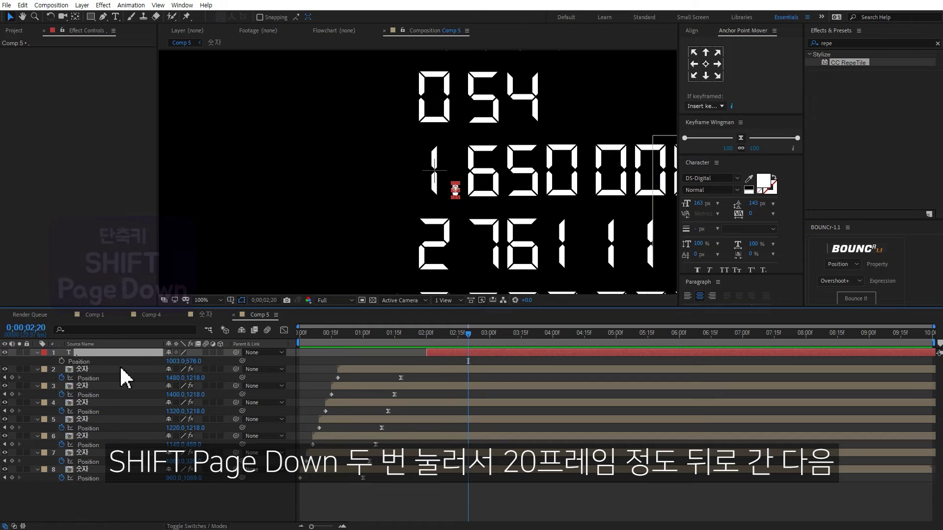
click(61, 361)
click(431, 334)
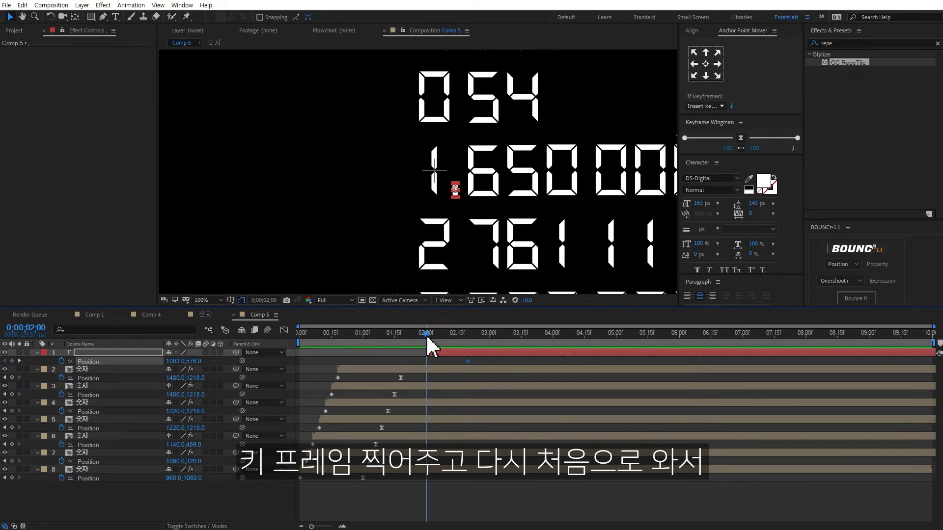
drag(194, 361, 11, 339)
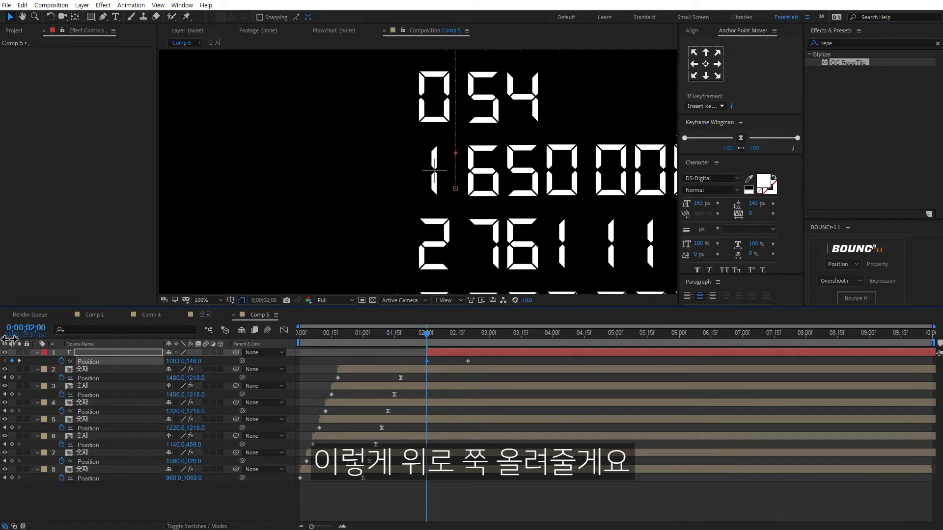
- Ease the comma's second Position keyframe to 100% with Keyframe Wingman and preview the drop
click(469, 361)
click(797, 138)
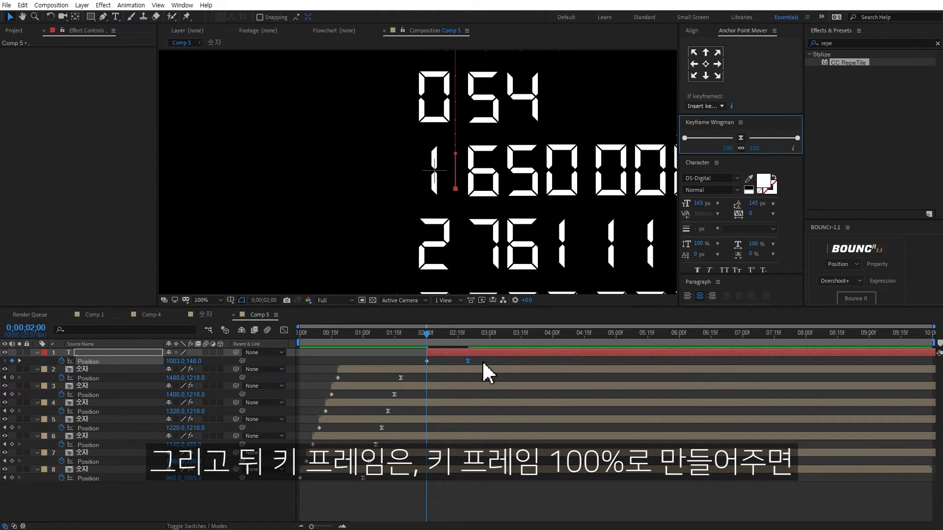
key(F2)
key(space)
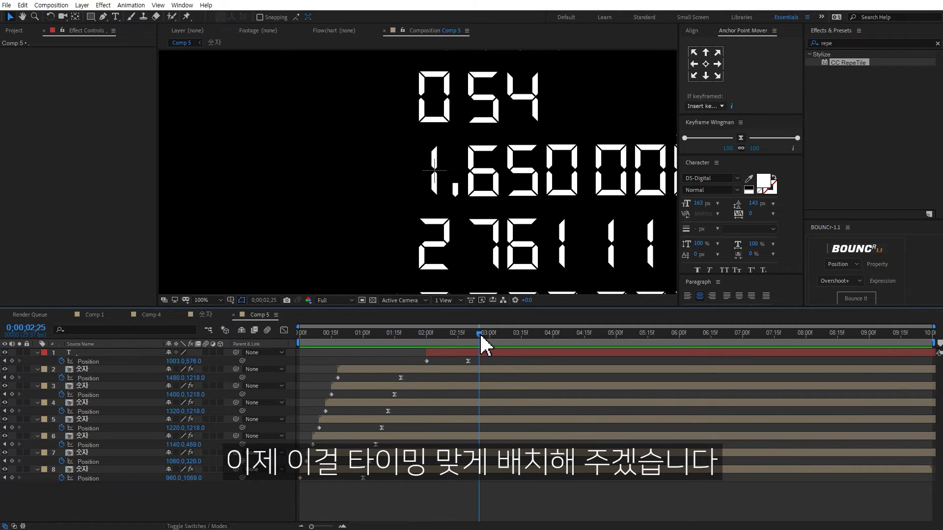
- Shift the comma layer earlier so its drop starts at about 0;00;00;10, and preview it against the rolling digits
key(space)
key(space)
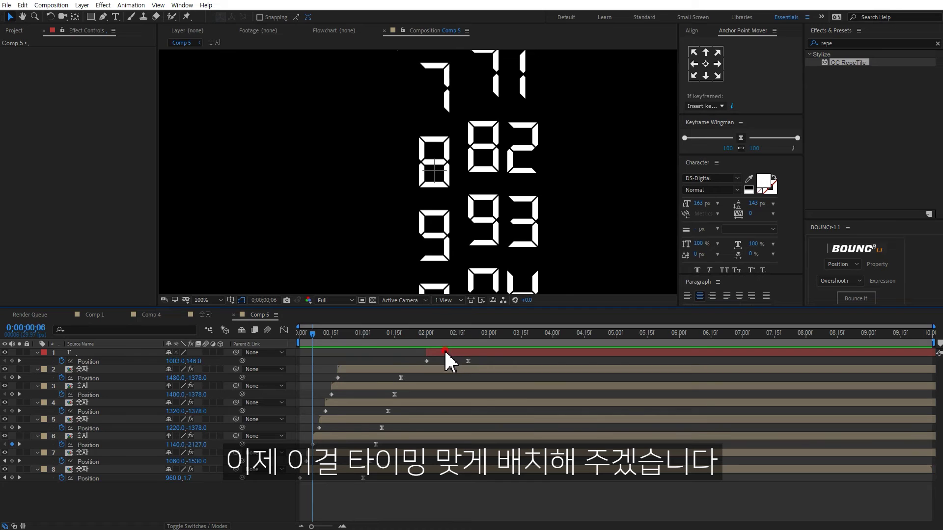
drag(447, 361, 334, 360)
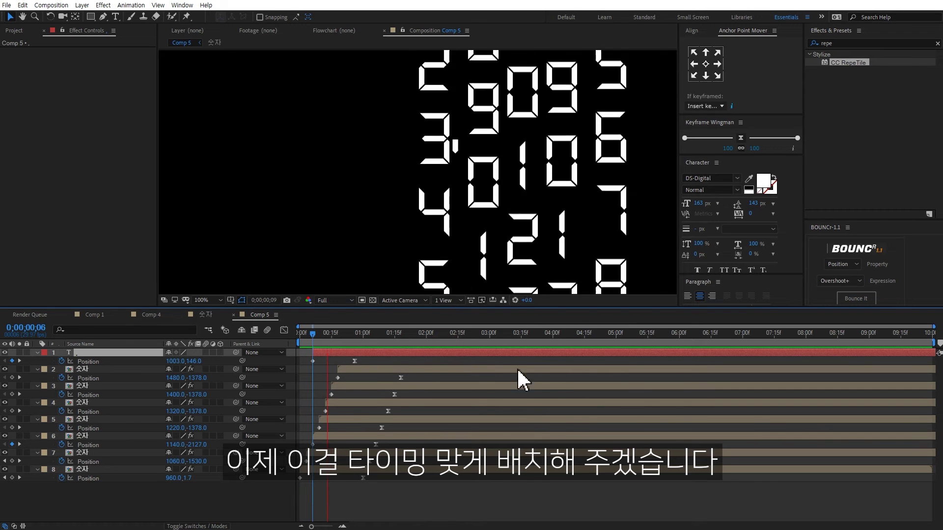
key(space)
drag(330, 353, 334, 355)
key(space)
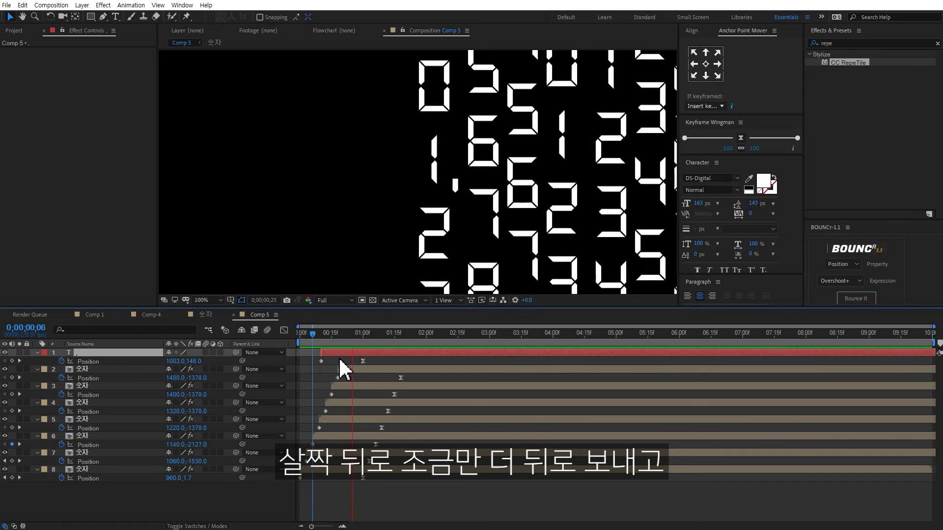
- Nudge the comma layer later to start at about 0;00;00;15 and preview the timing of its drop
key(space)
drag(330, 354, 335, 358)
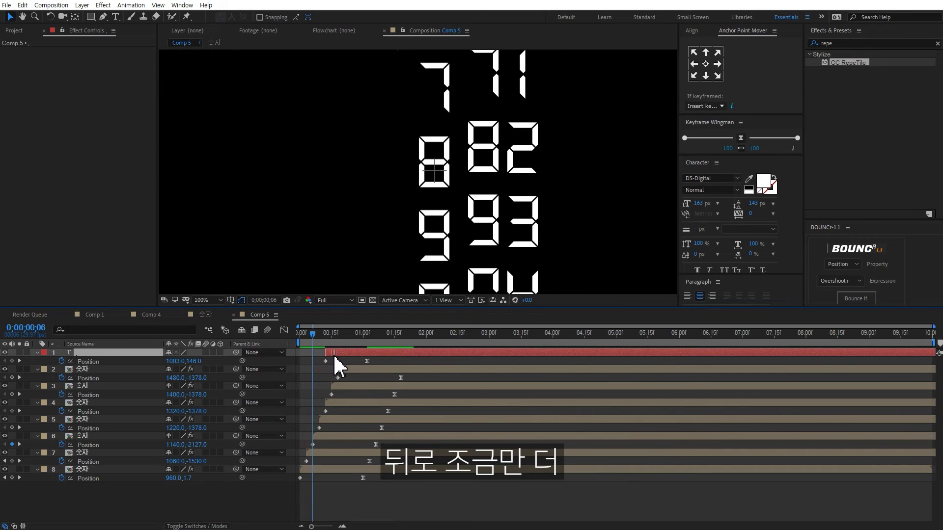
key(space)
key(space)
drag(335, 353, 339, 354)
key(space)
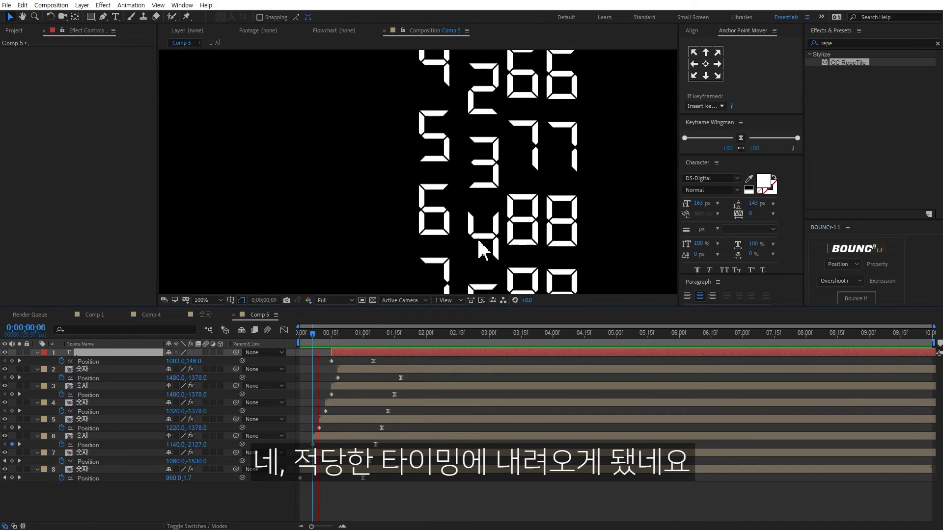
key(space)
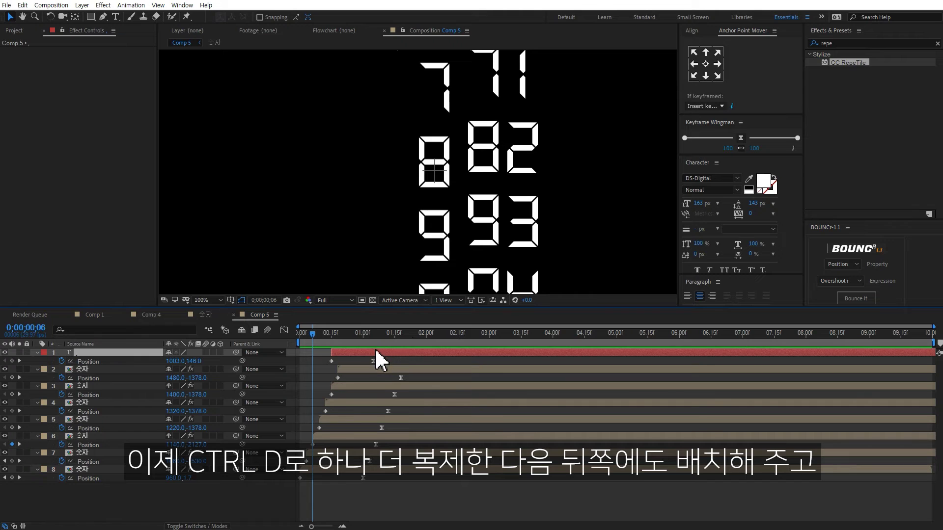
- Duplicate the comma layer and, at 0;00;01;05, place the copy after 1,650 with its Position at 1273, 576
key(ctrl+d)
click(373, 335)
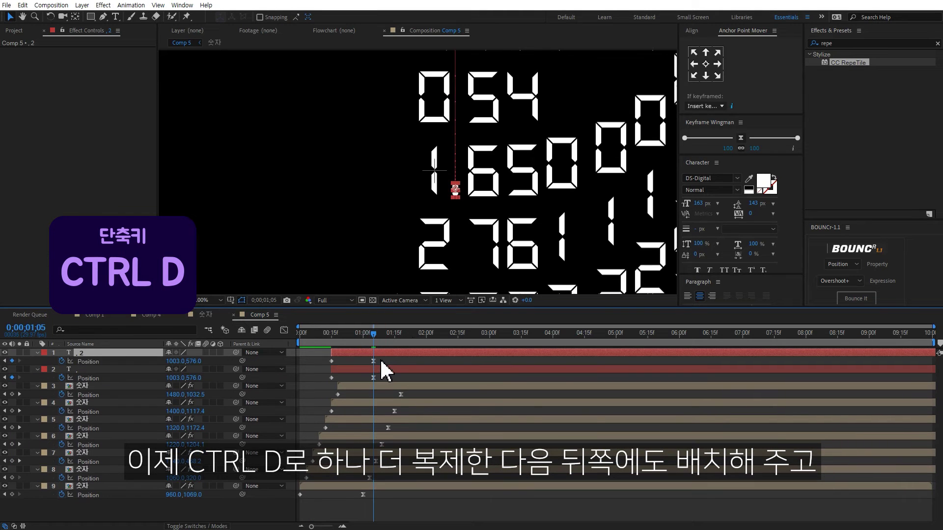
drag(455, 190, 587, 194)
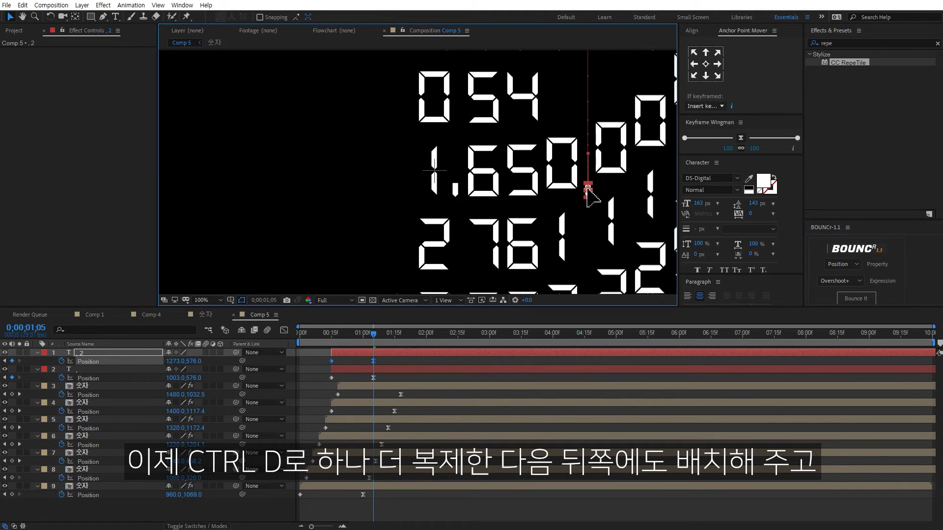
- Delay the second comma layer to start at about 0;00;00;22 and preview both comma drops
mouse_move(349, 352)
mouse_down()
mouse_move(381, 353)
mouse_move(364, 352)
mouse_up()
key(space)
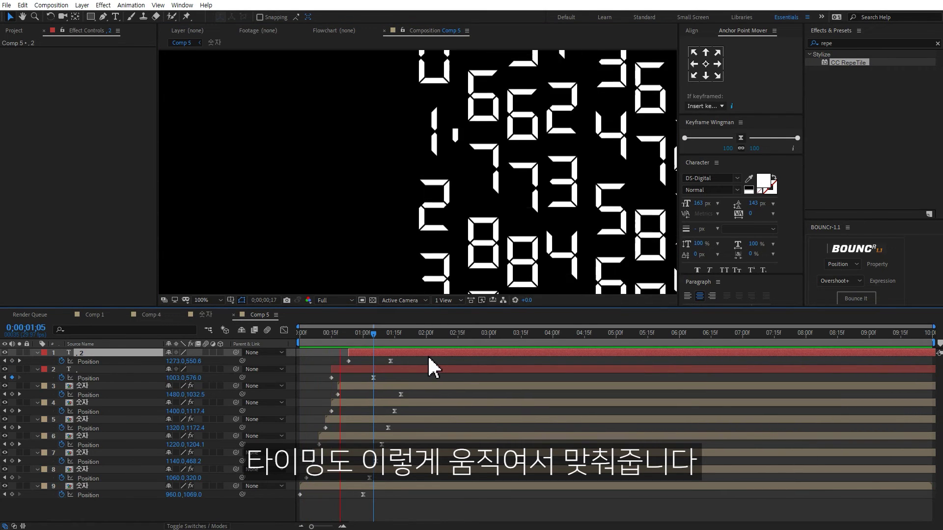
key(space)
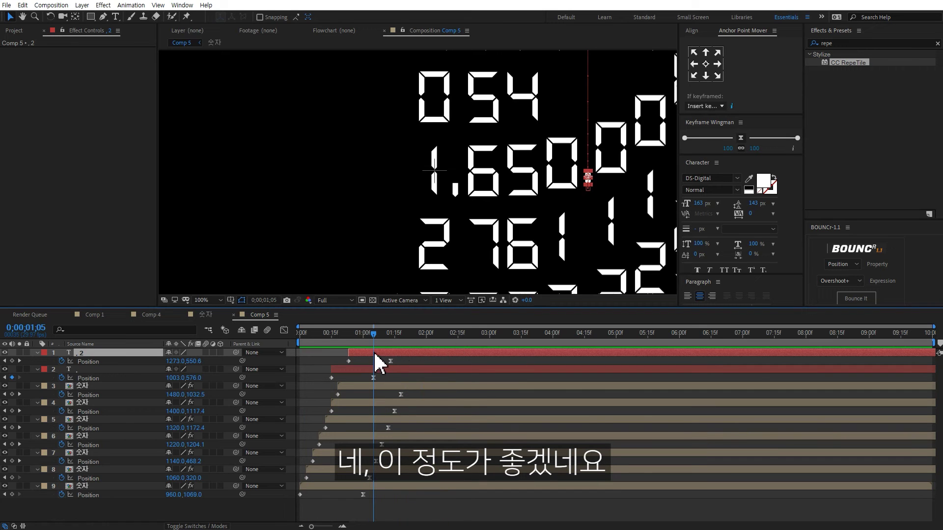
key(space)
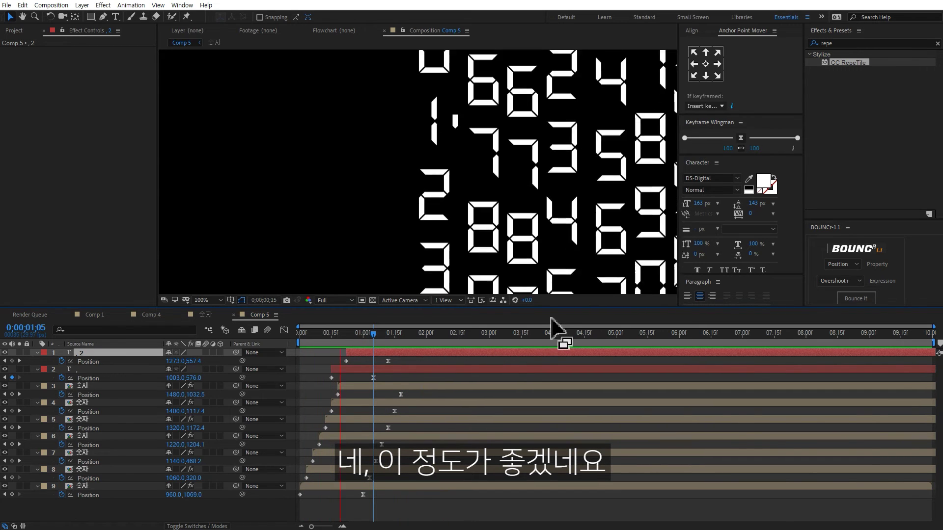
- Return to Comp 4 and rename the Comp 5 composition in the project as 165만원
click(143, 315)
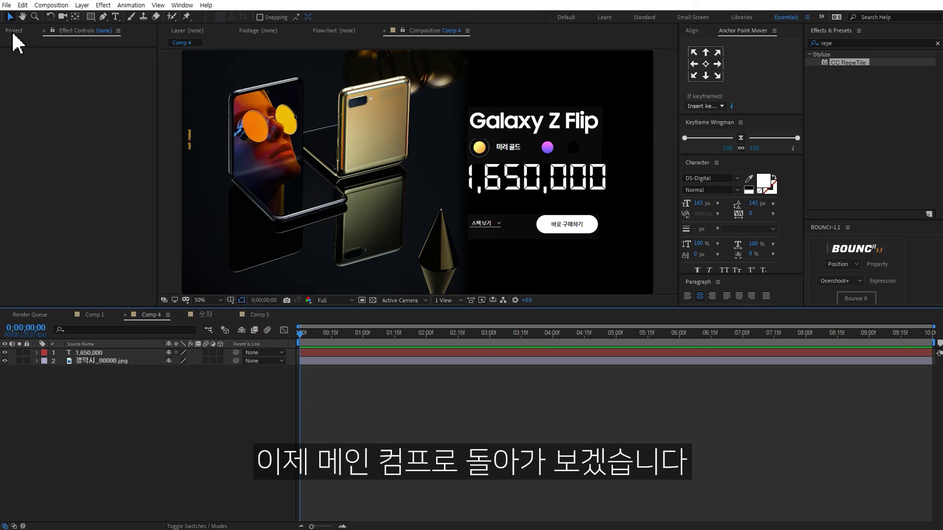
click(14, 31)
click(33, 128)
key(Return)
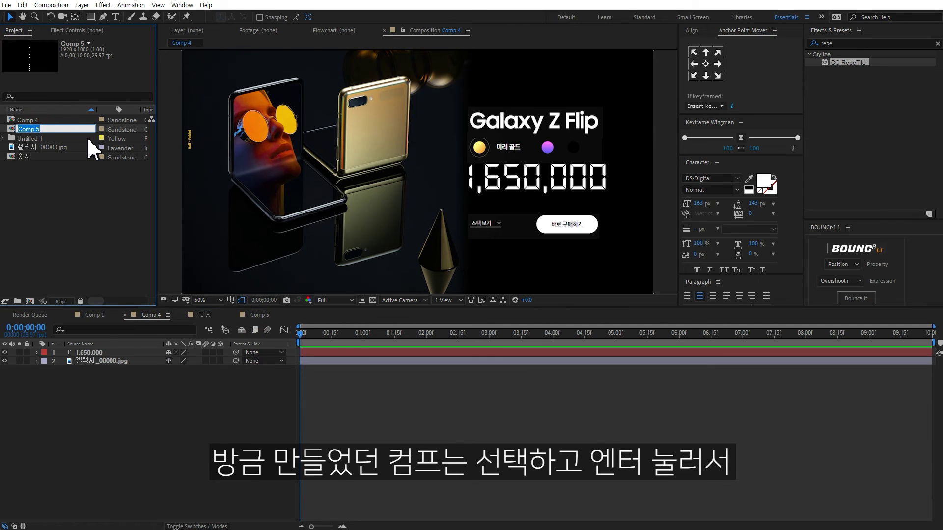
text(165만원)
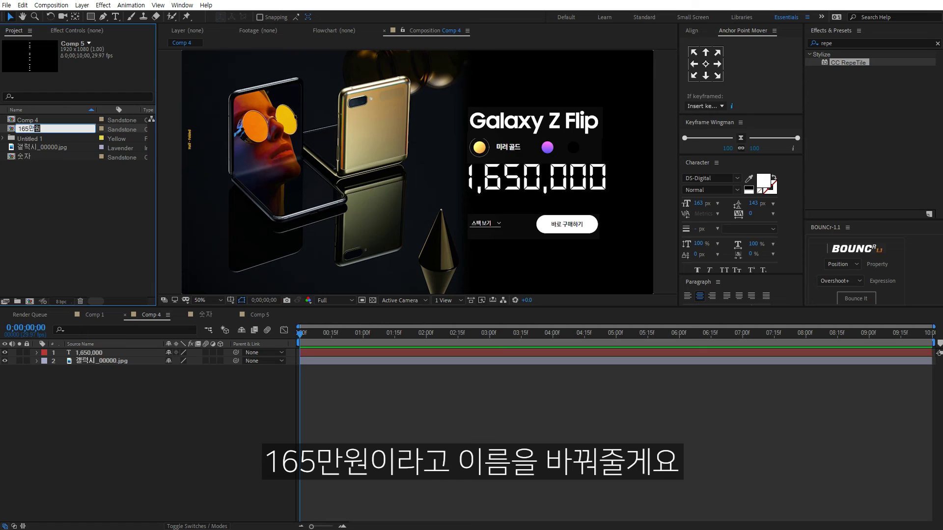
key(Return)
- Add the 165만원 comp above Comp 4's layers, align its digits over the price at 0;00;02;18, and delete the original 1,650,000 text layer
drag(37, 123, 110, 355)
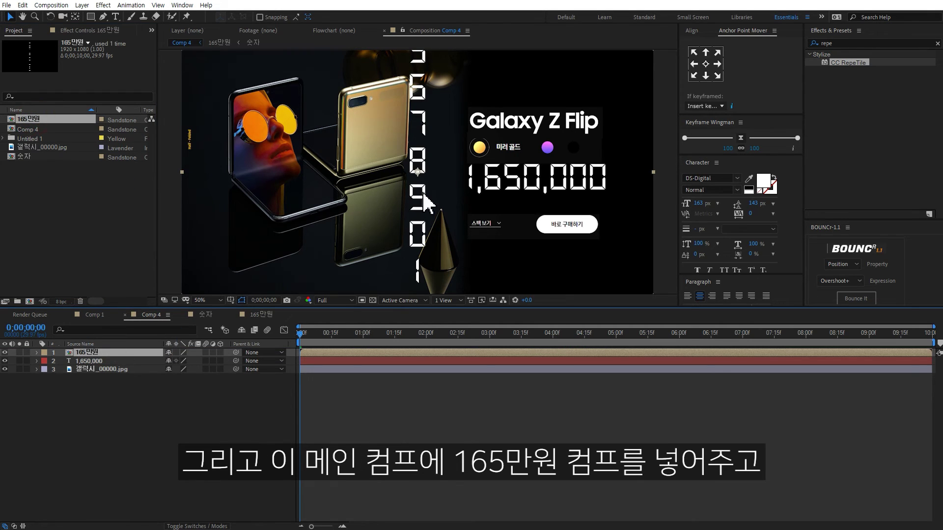
drag(346, 348, 466, 344)
drag(459, 191, 508, 191)
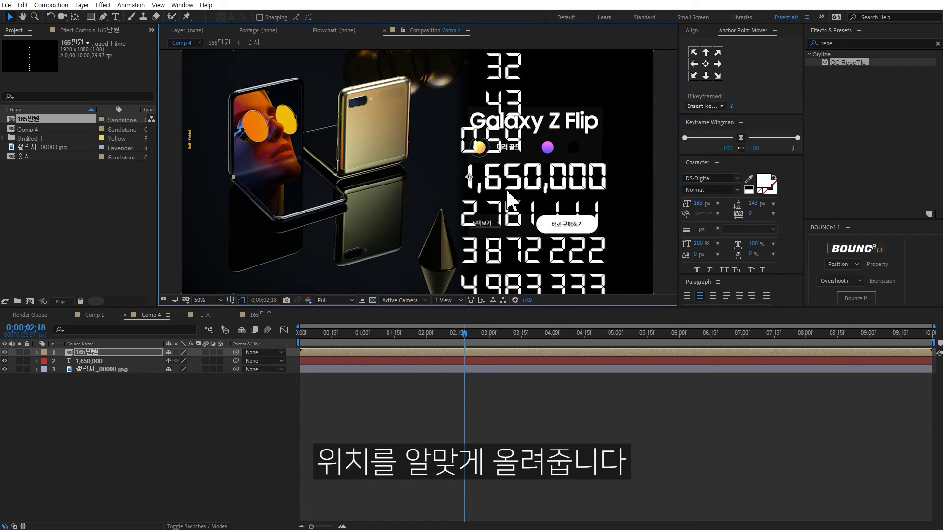
click(104, 361)
key(Delete)
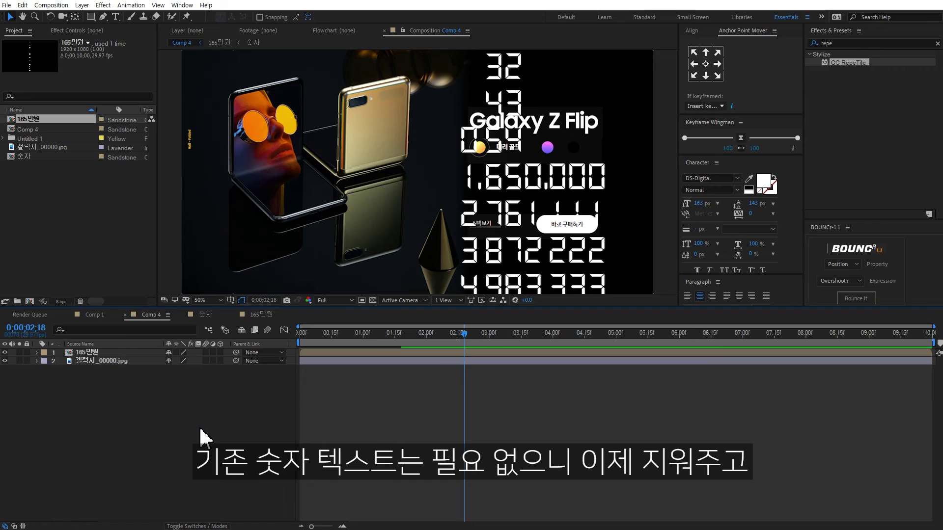
- Mask the 165만원 layer with a rectangle around the 1,650,000 row only, and preview the rolling price
click(403, 353)
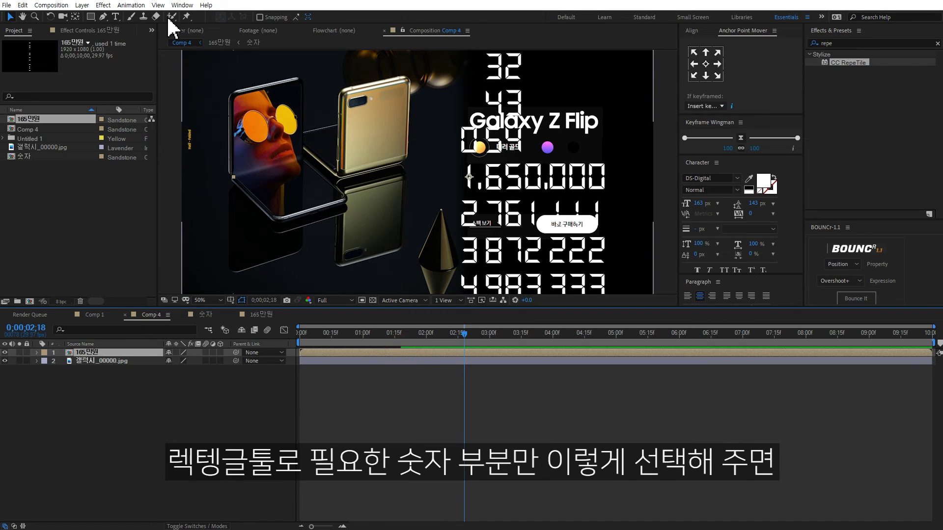
click(90, 17)
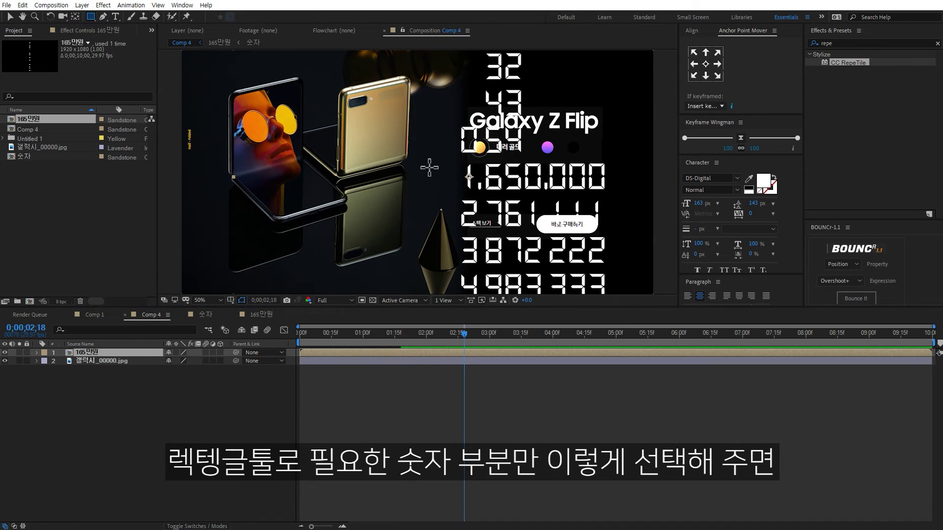
drag(455, 160, 589, 193)
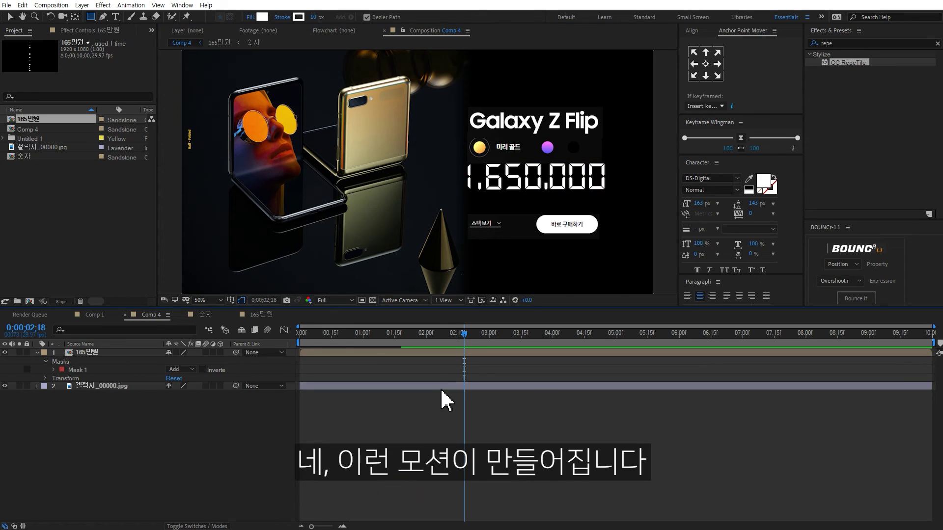
key(space)
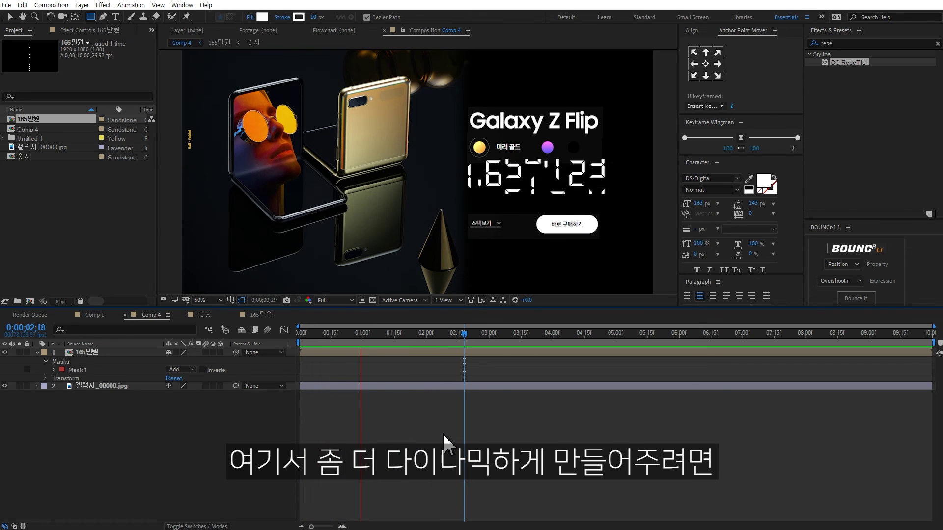
key(space)
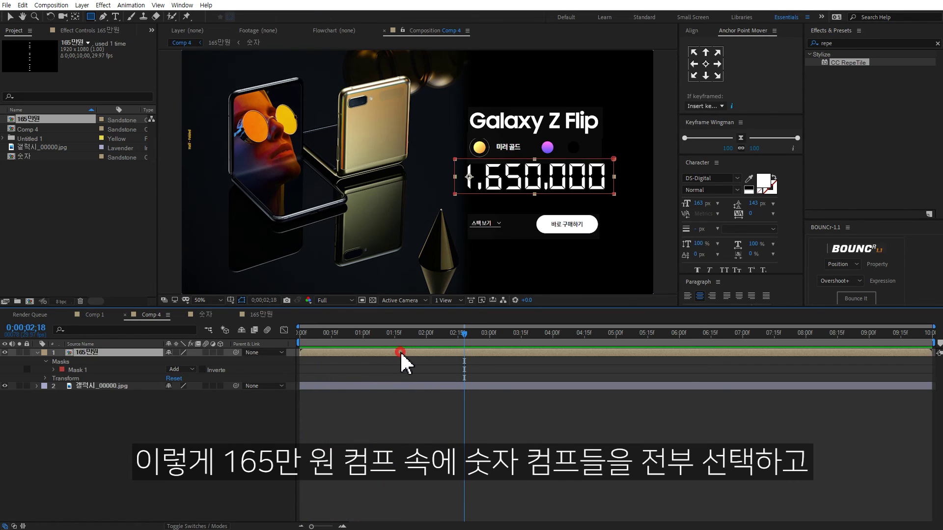
- Enable motion blur for all digit and comma layers inside the 165만원 comp and preview the result in Comp 4
double_click(400, 353)
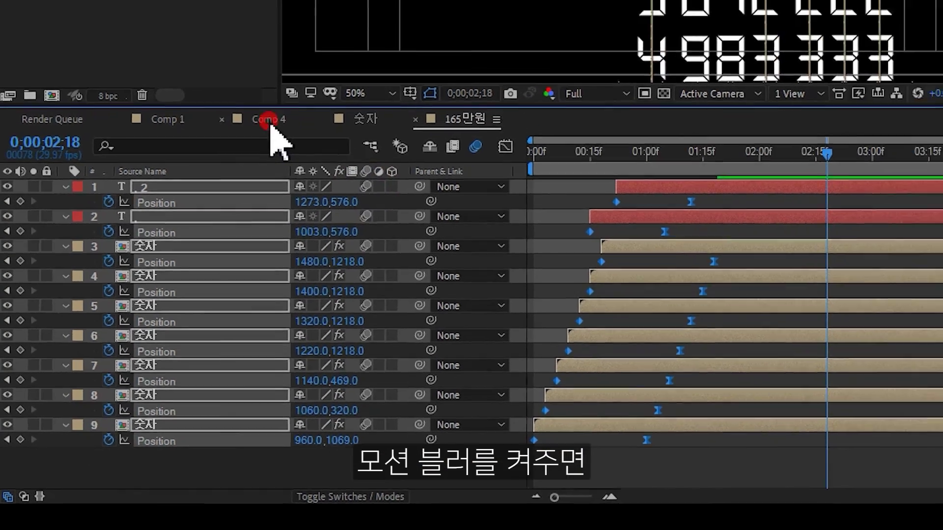
click(300, 66)
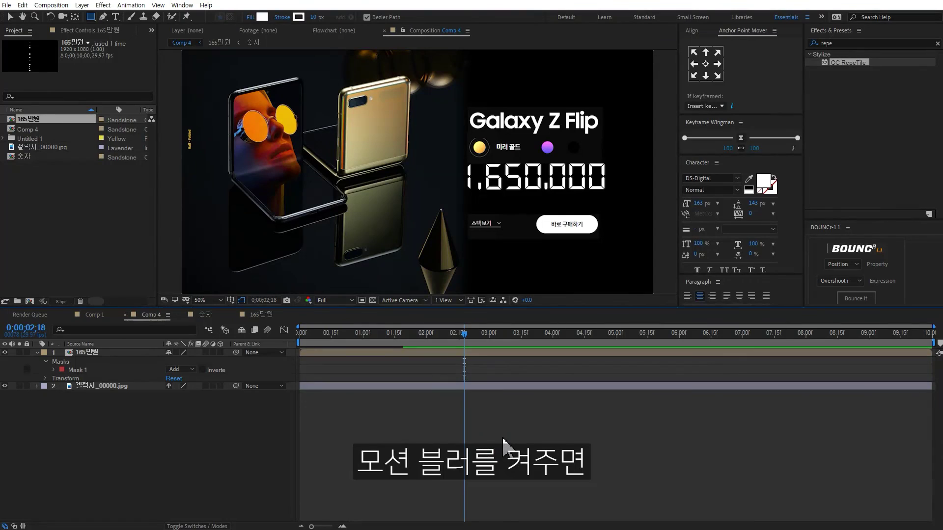
key(space)
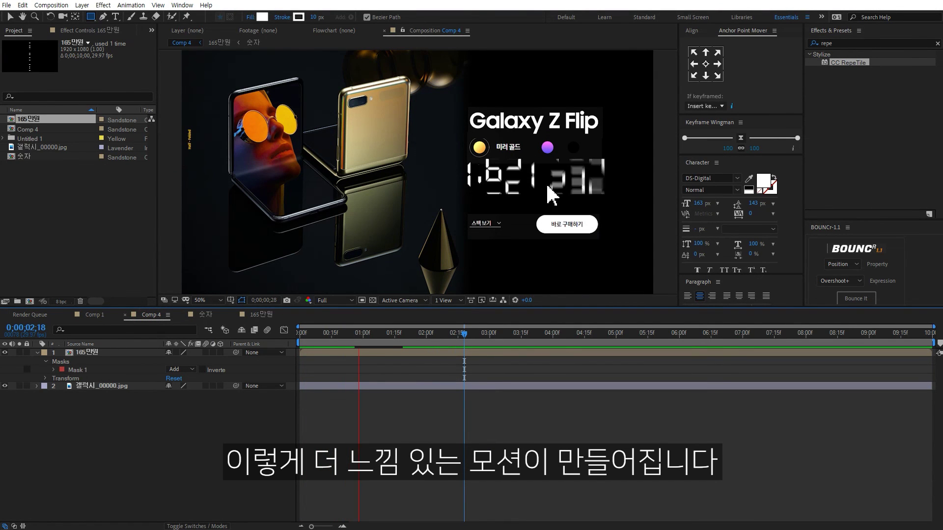